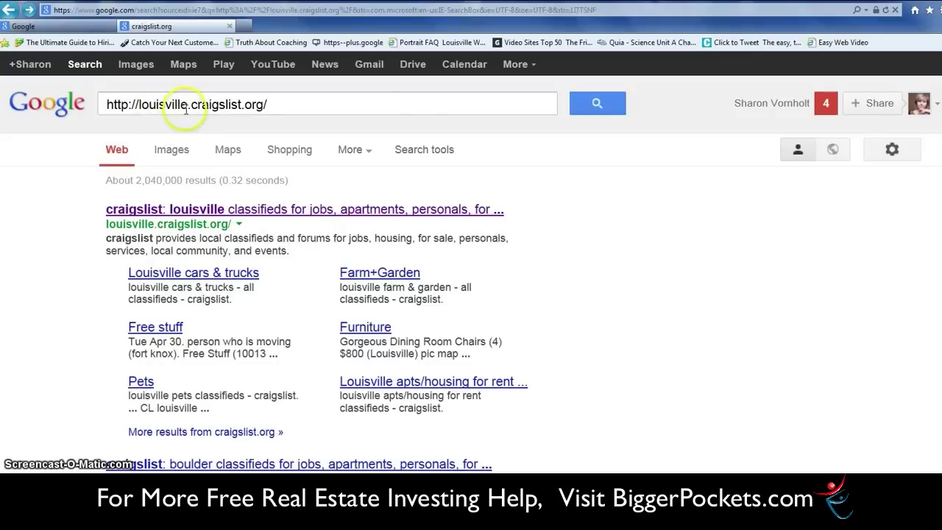
double_click(236, 118)
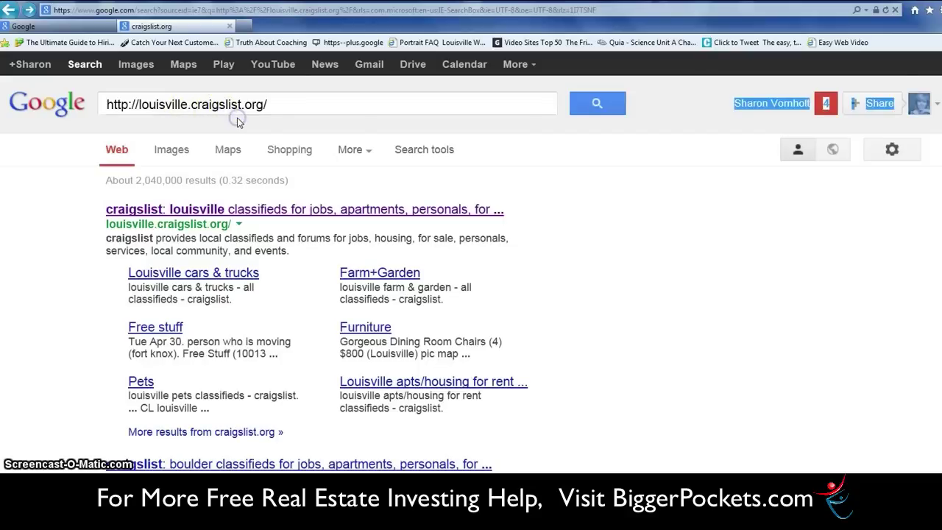
Open the 'craigslist: louisville classifieds' result to reach louisville.craigslist.org.
left_click(148, 211)
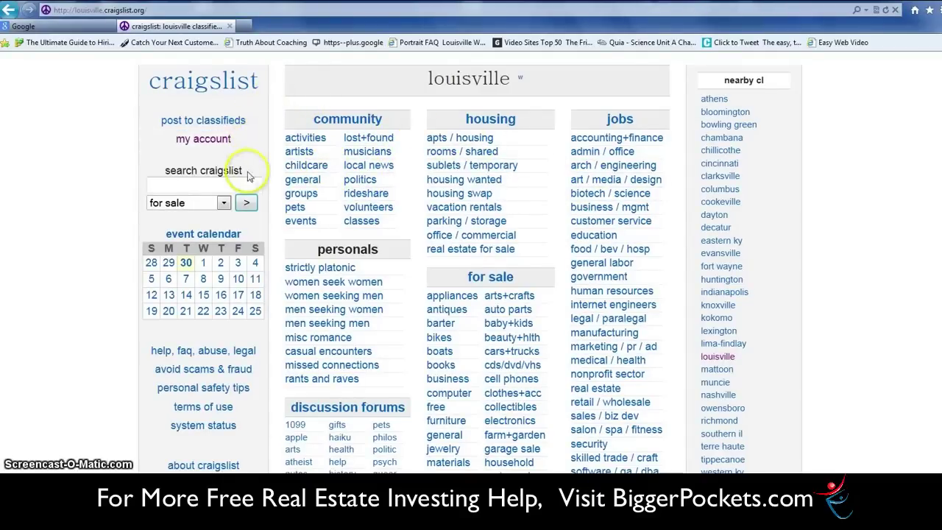
Log in to the Craigslist account from 'my account' with the account e-mail and password.
left_click(221, 141)
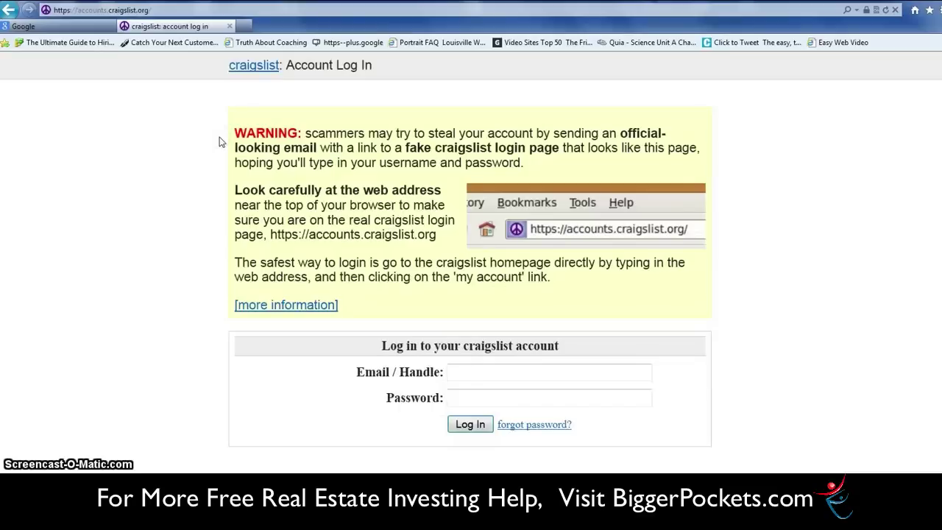
left_click(461, 391)
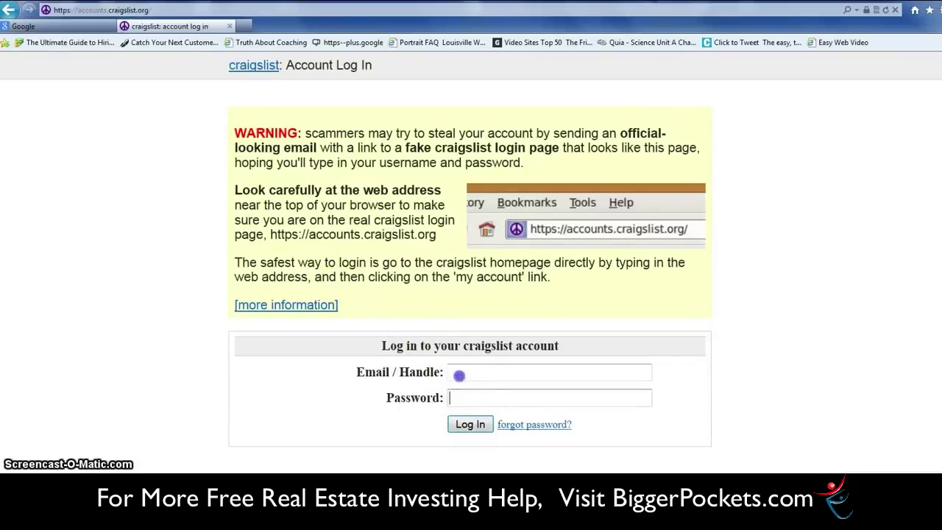
left_click(459, 376)
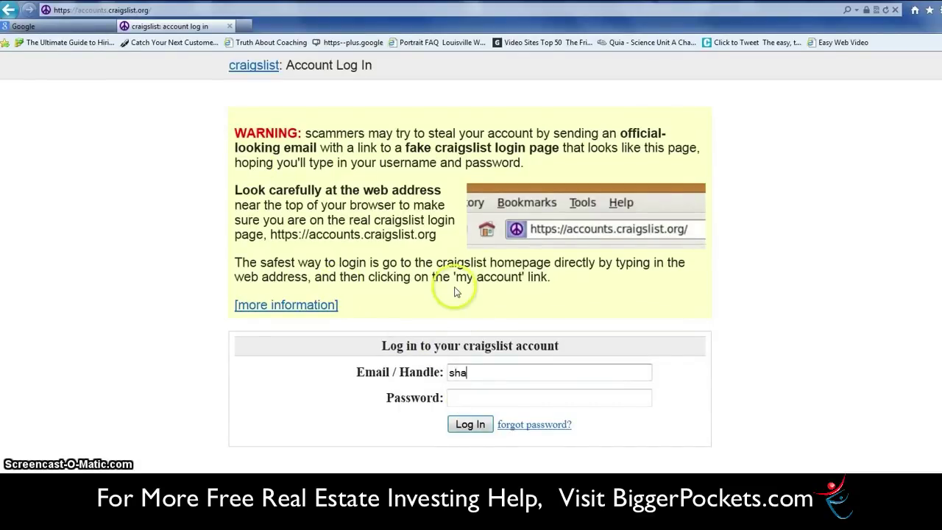
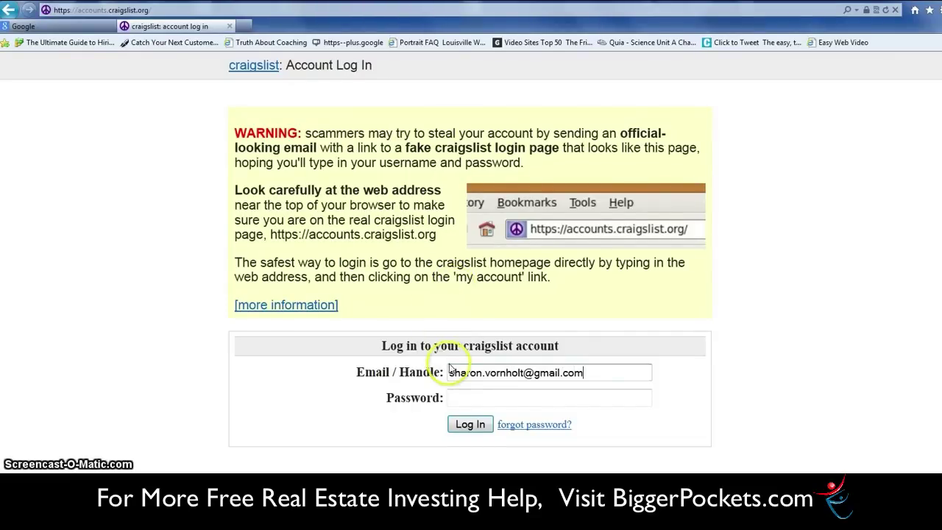
left_click(462, 399)
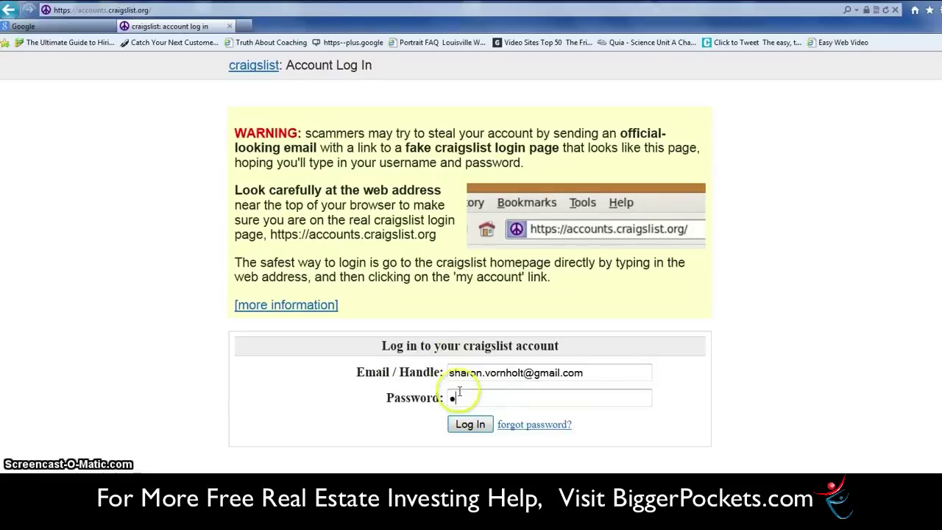
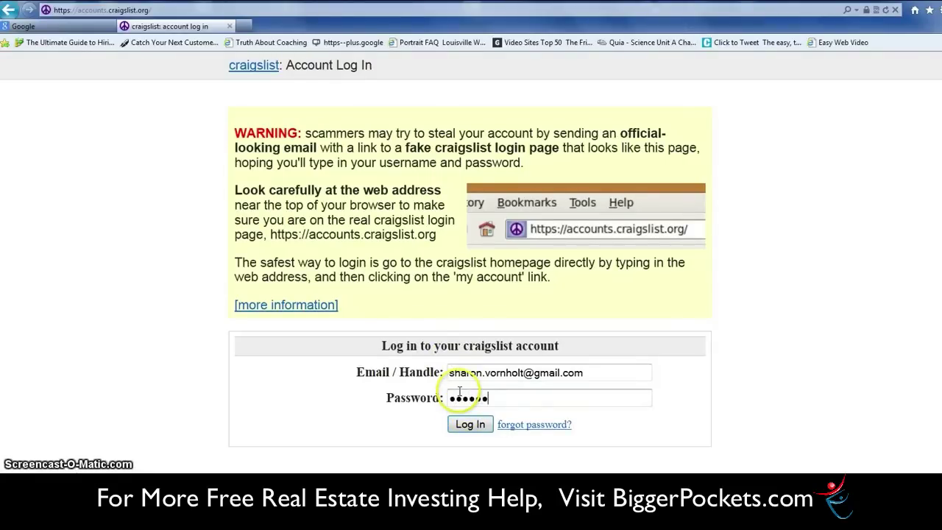
left_click(474, 425)
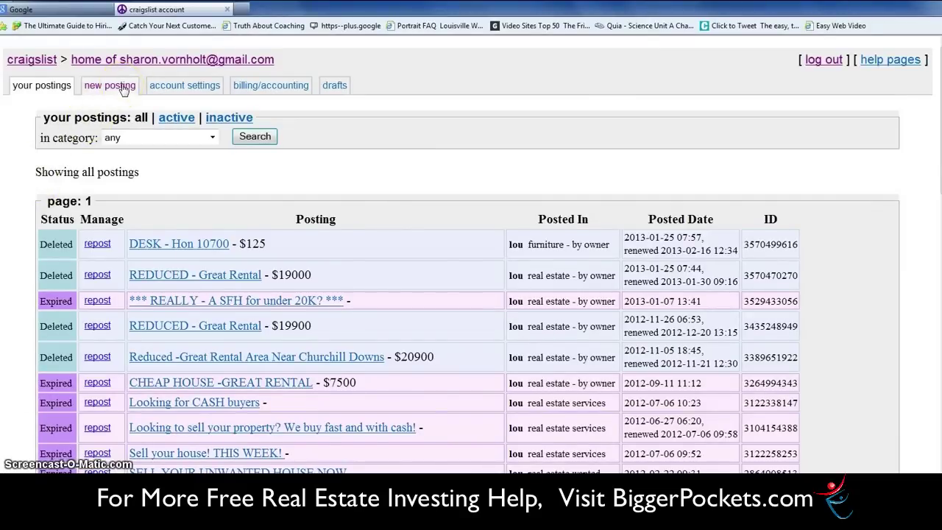
Start a new posting in the louisville area.
left_click(123, 86)
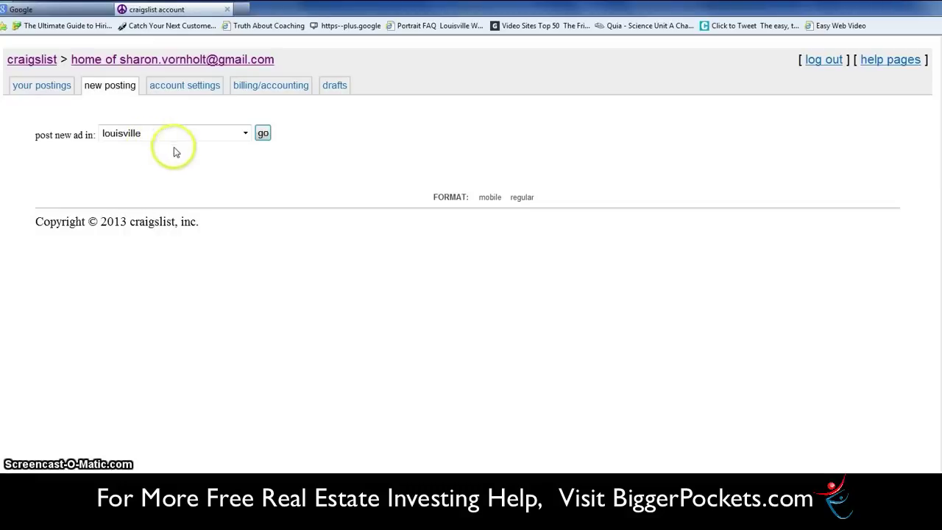
left_click(263, 134)
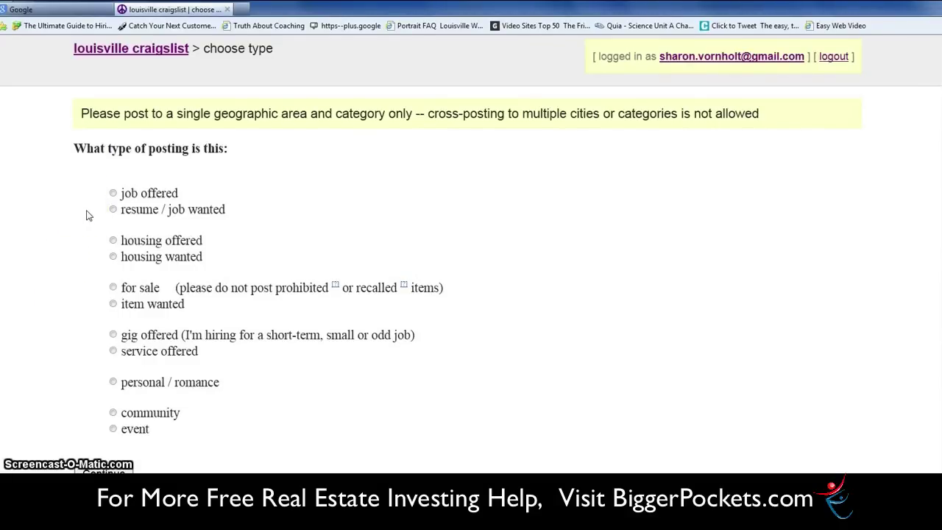
Choose housing wanted, then the real estate wanted category.
left_click(114, 258)
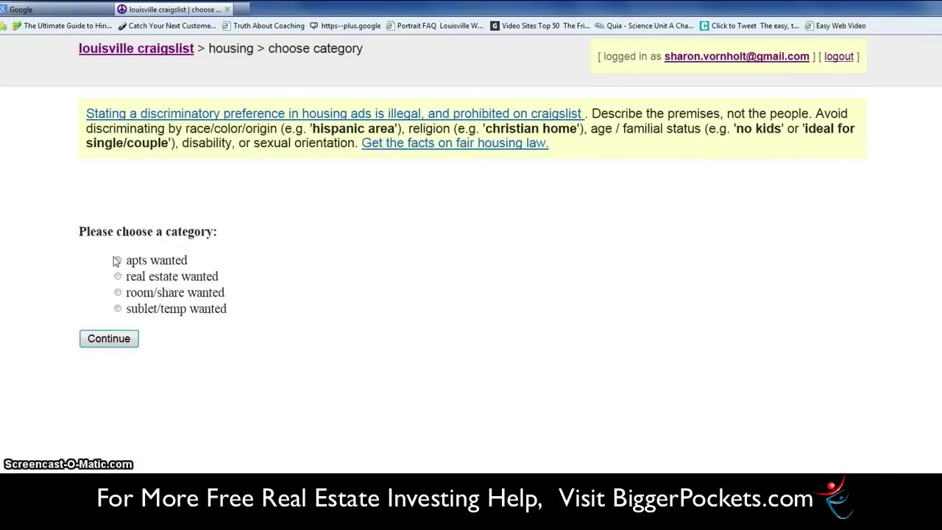
left_click(70, 283)
left_click(118, 277)
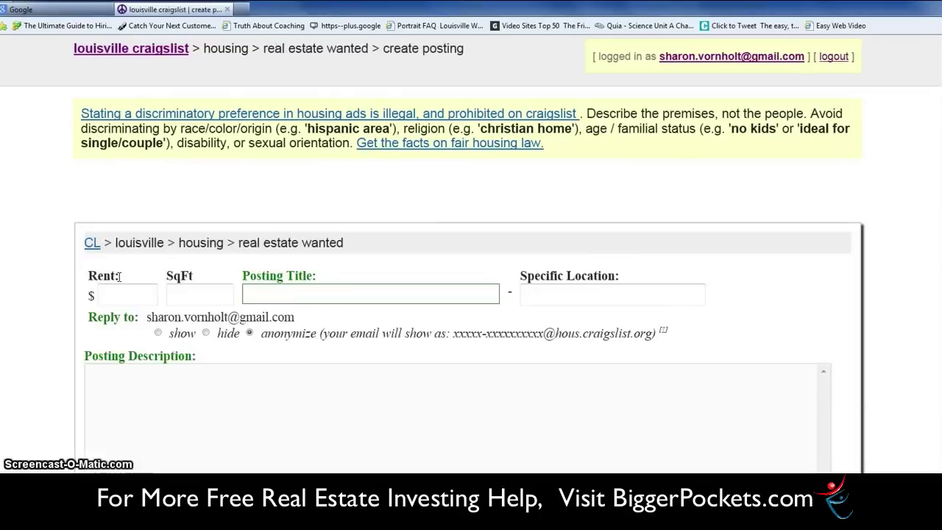
Enter rent 0, square footage 0 and the title 'Need To Sell Your House Now?'.
left_click(112, 296)
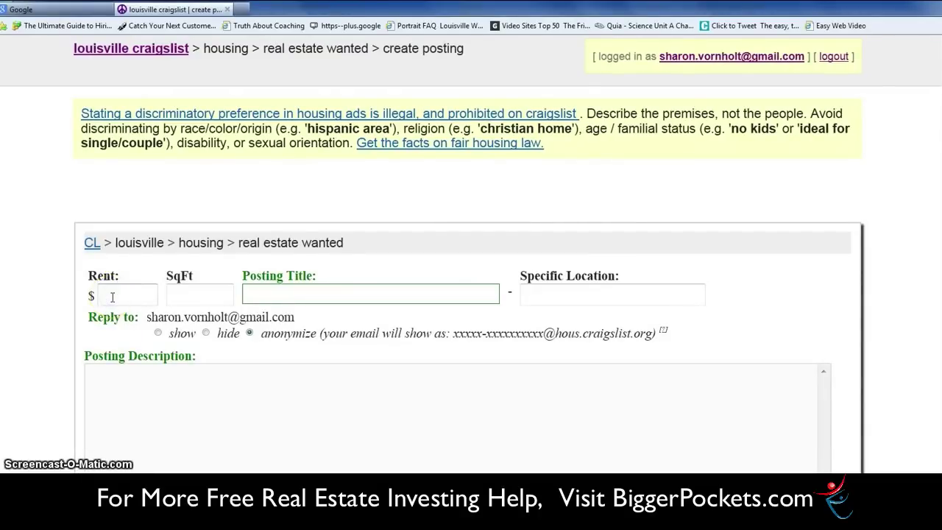
type("0")
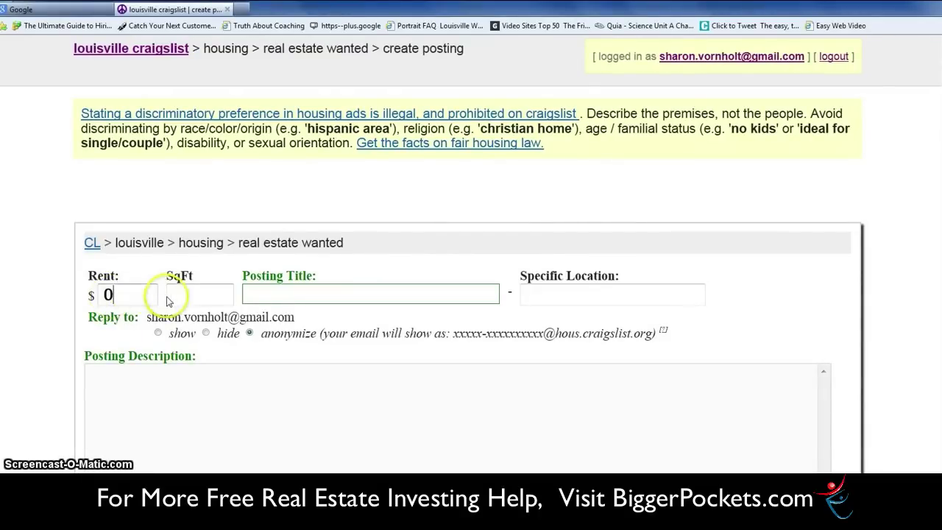
left_click(177, 292)
type("0")
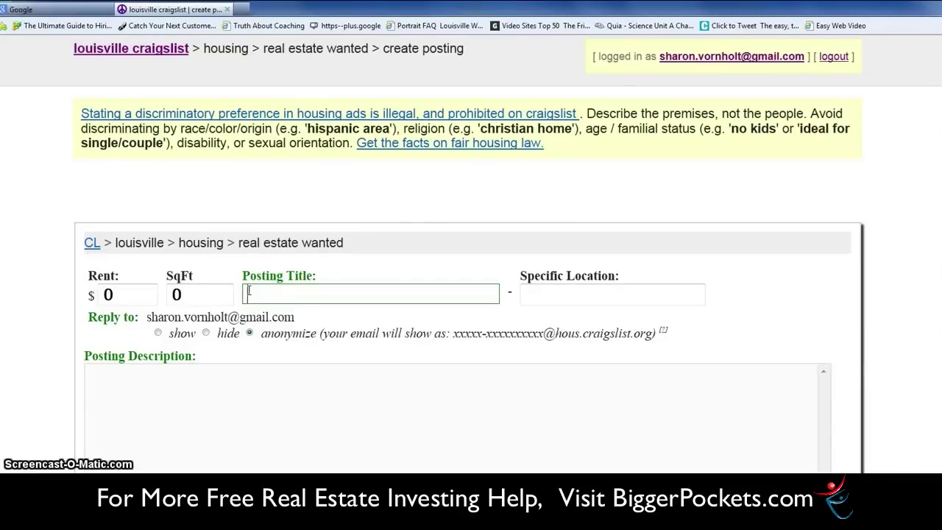
type("Ne")
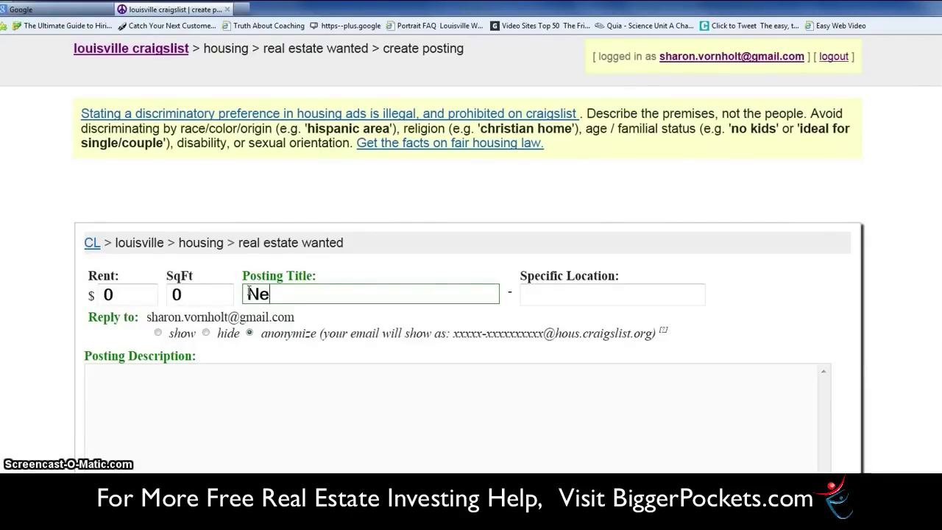
type("ed To ")
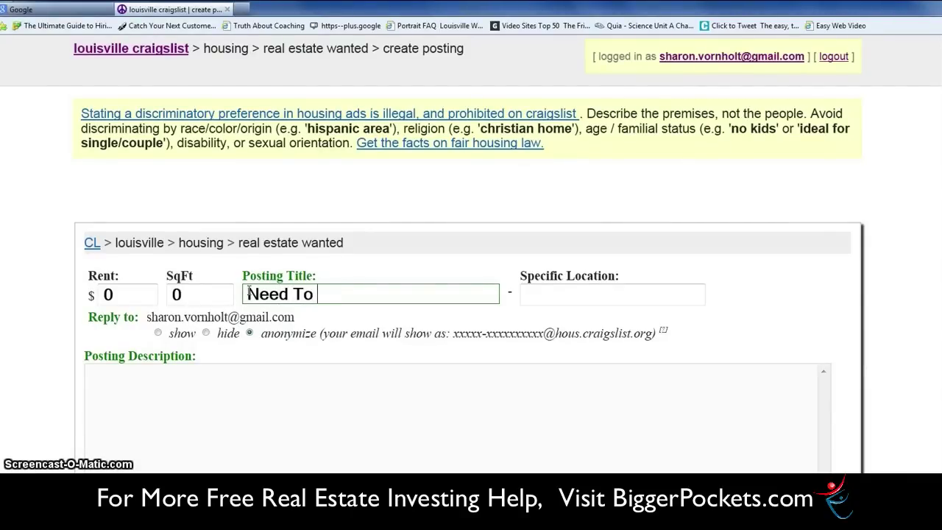
type("Sell YOur")
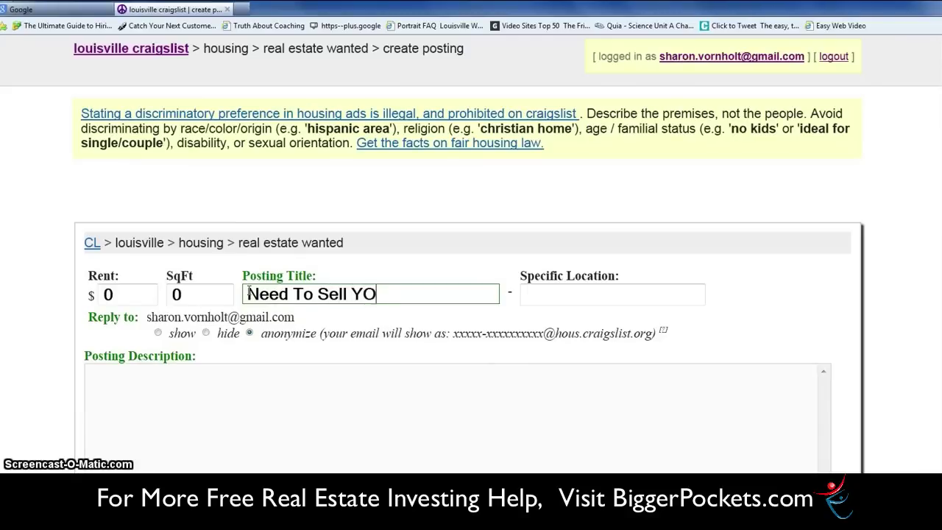
key("BackSpace")
key("BackSpace")
key("BackSpace")
type("our")
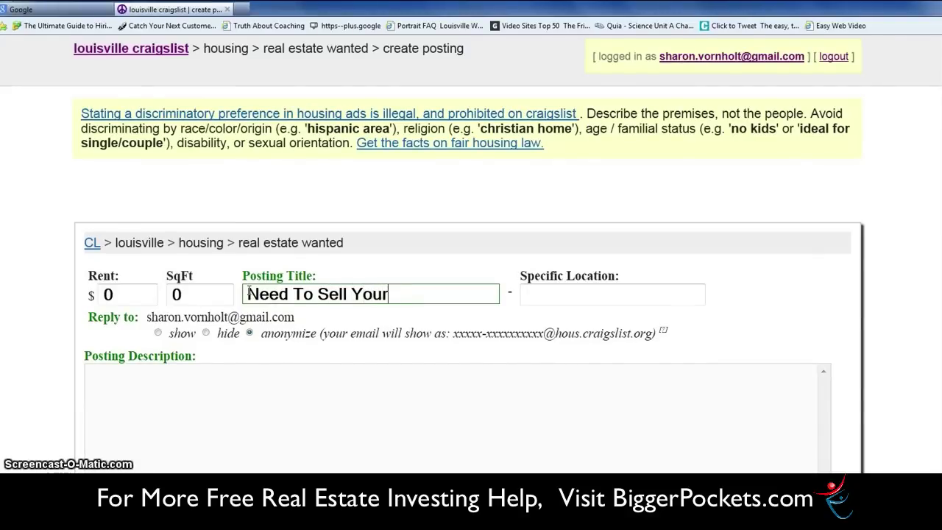
type(" House Now?")
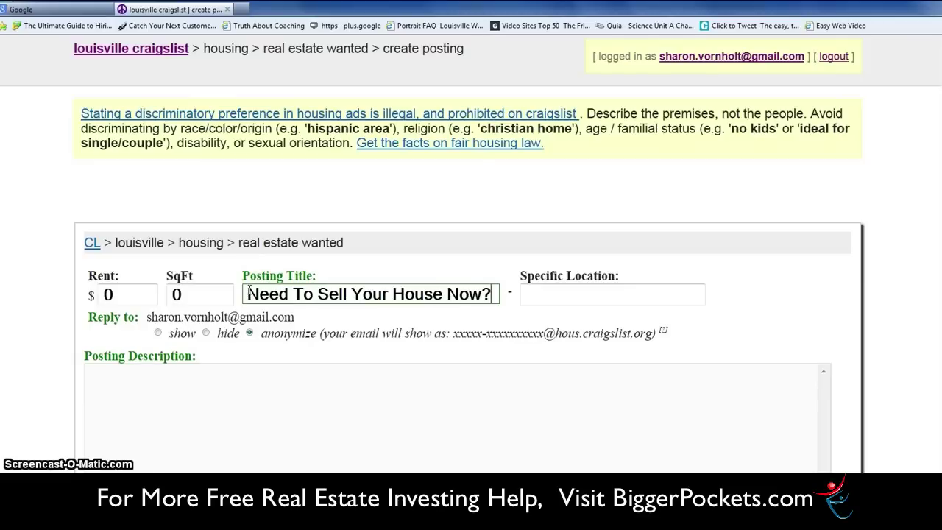
Set the specific location to 'Louisville, KY'.
left_click(540, 290)
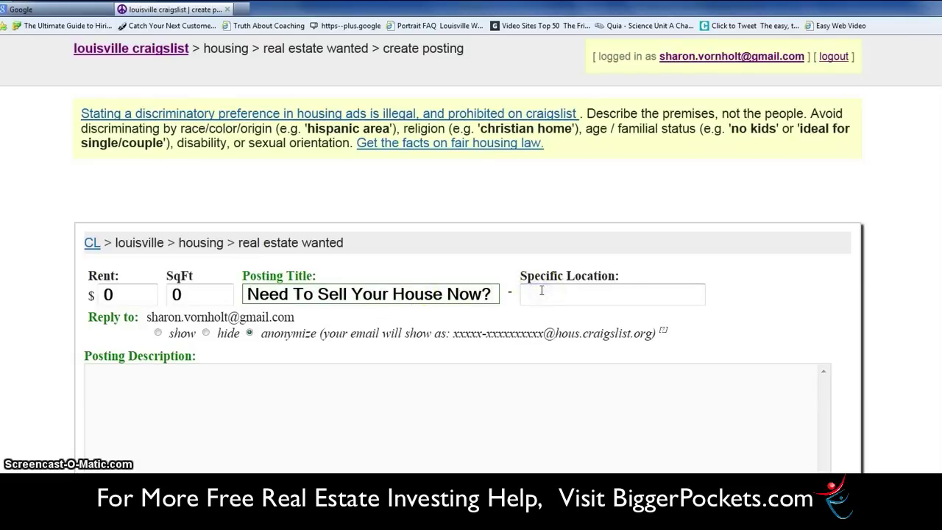
type("Louisci")
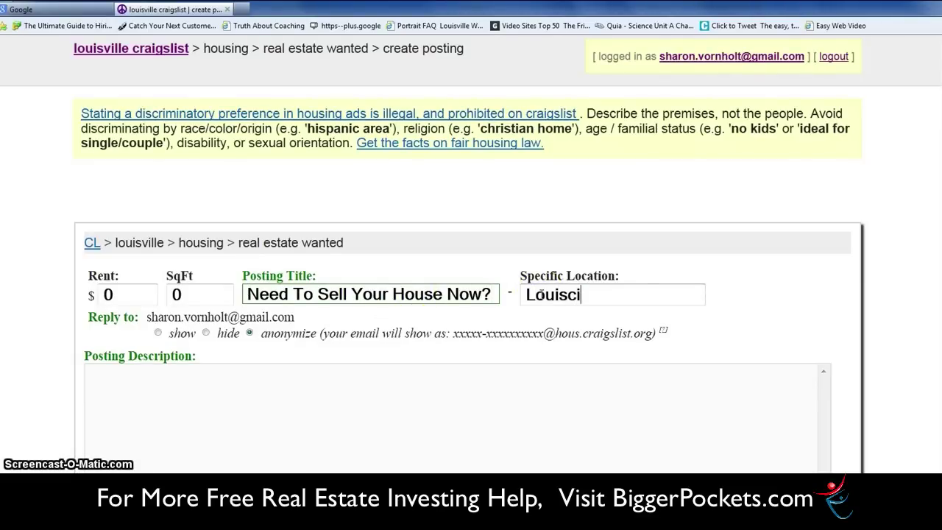
key("BackSpace")
key("BackSpace")
type("ville")
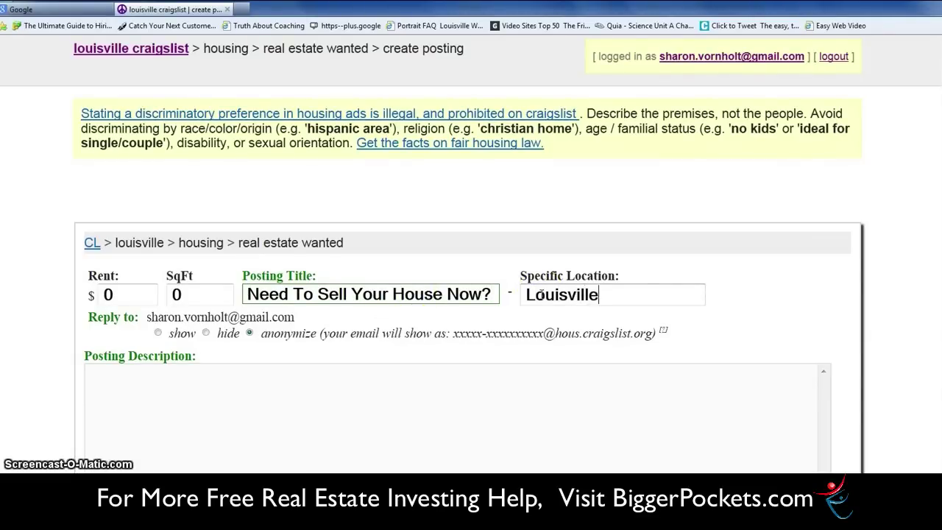
type(", KY")
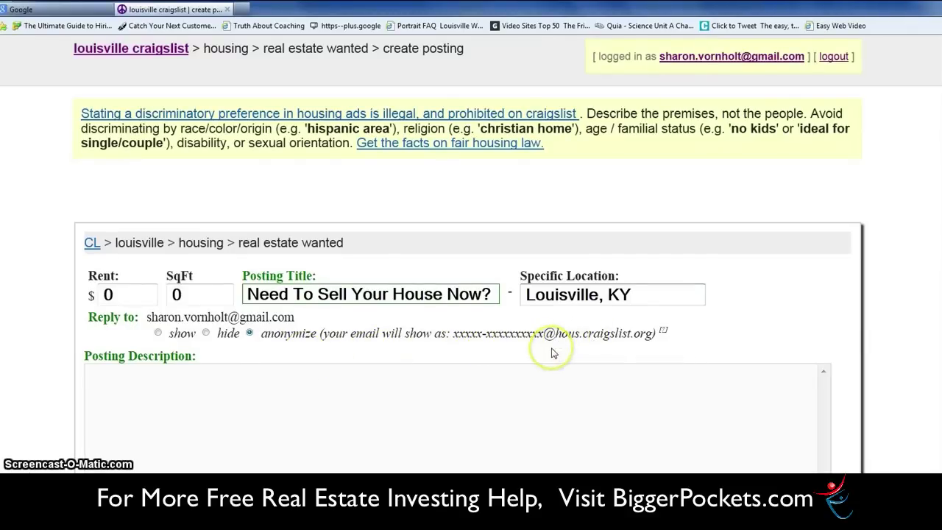
Write 'This is where the text goes.' in the Posting Description box.
scroll(932, 228, "down", 1)
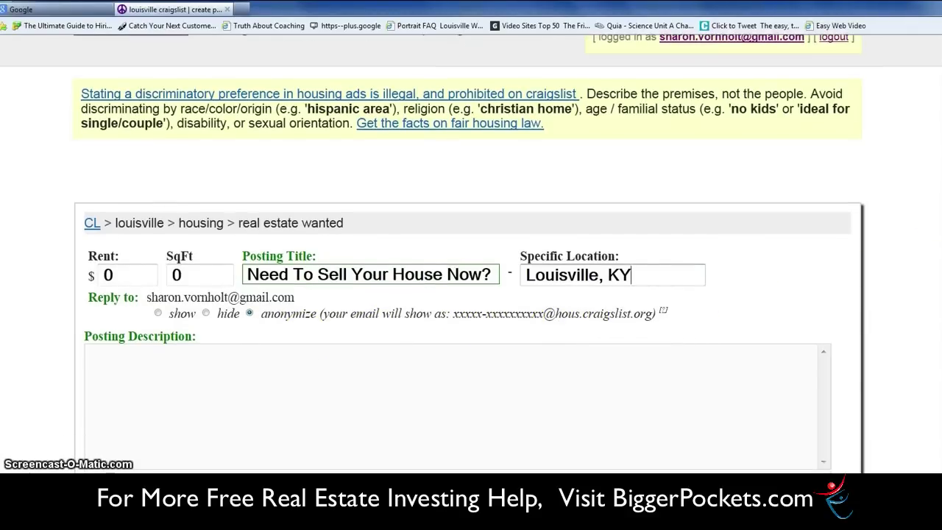
scroll(924, 270, "down", 1)
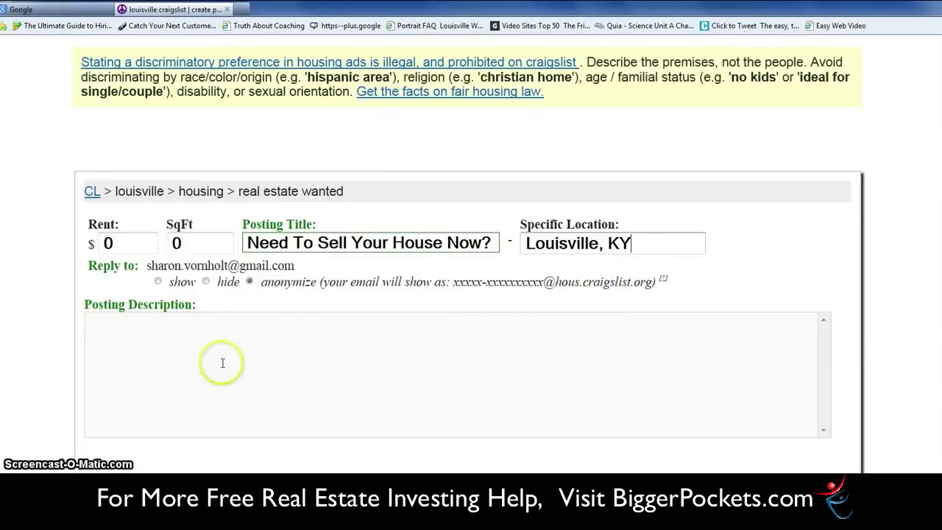
left_click(136, 339)
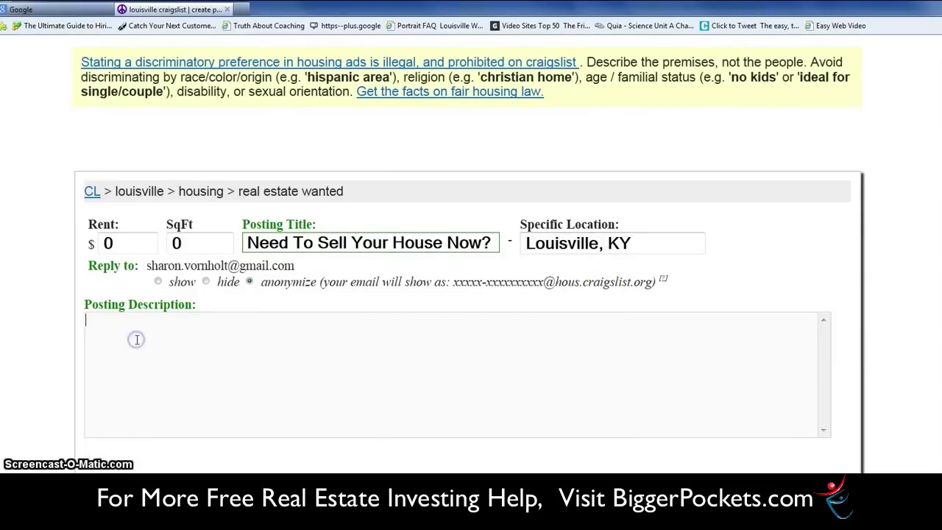
left_click(131, 337)
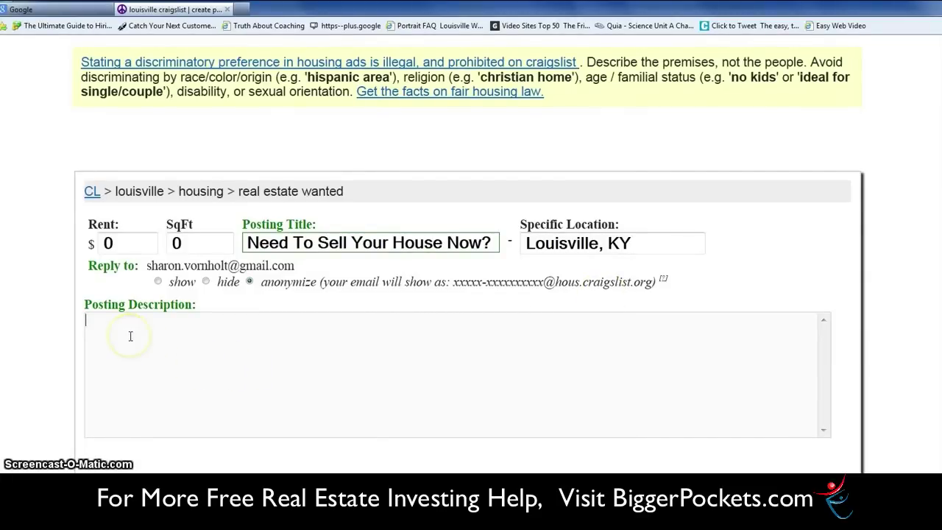
type("this")
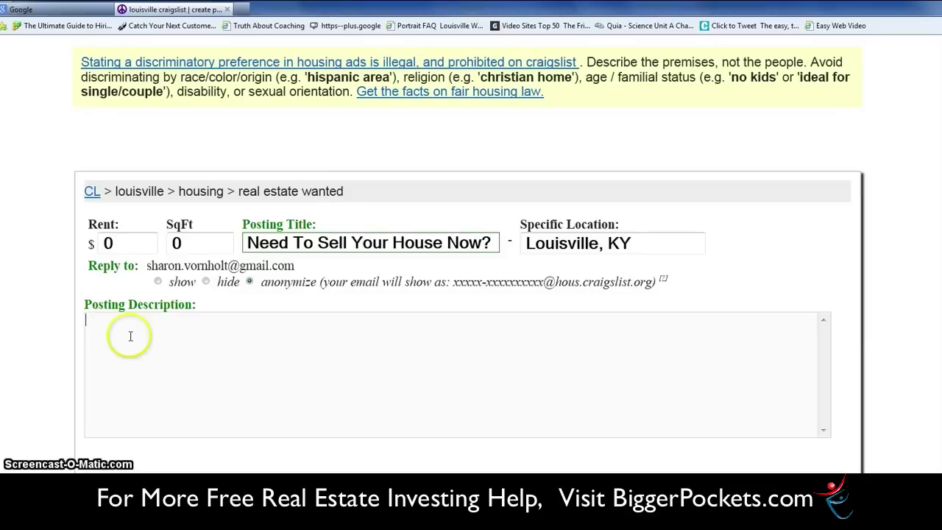
key("Return")
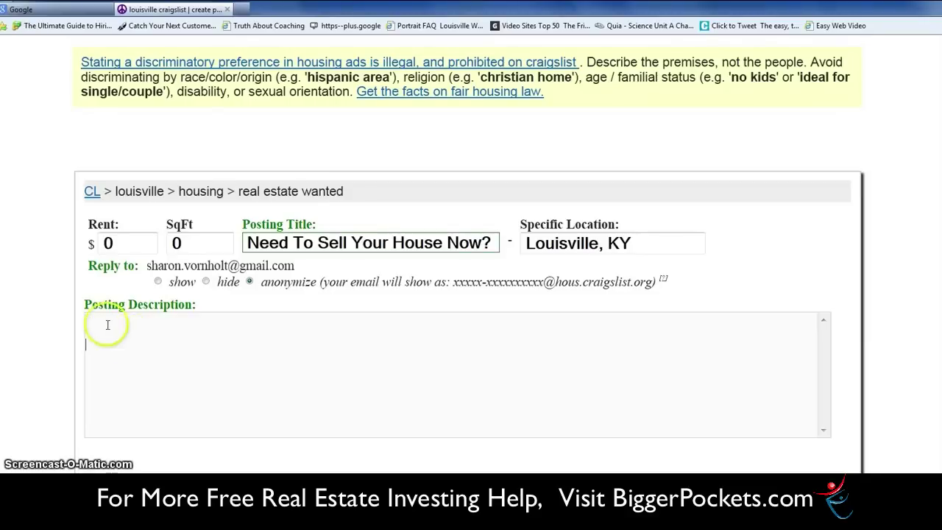
left_click(107, 333)
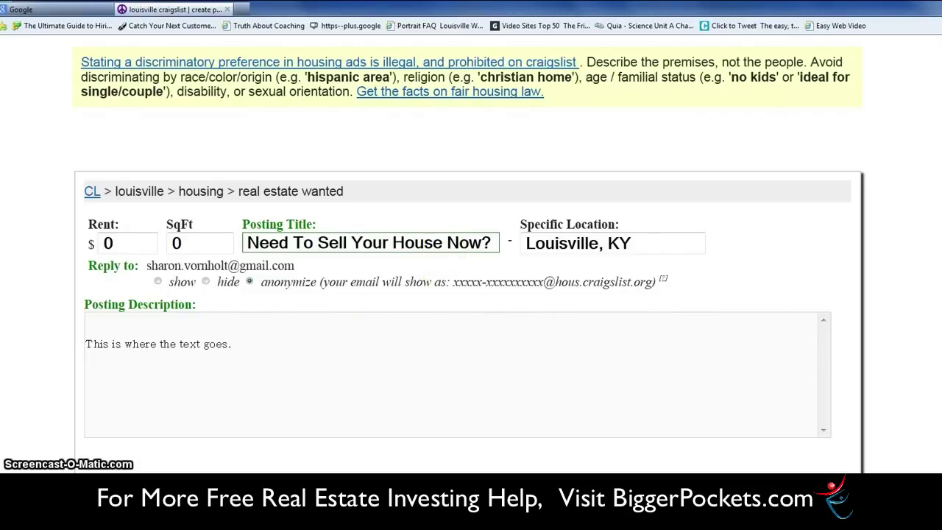
scroll(470, 254, "down", 3)
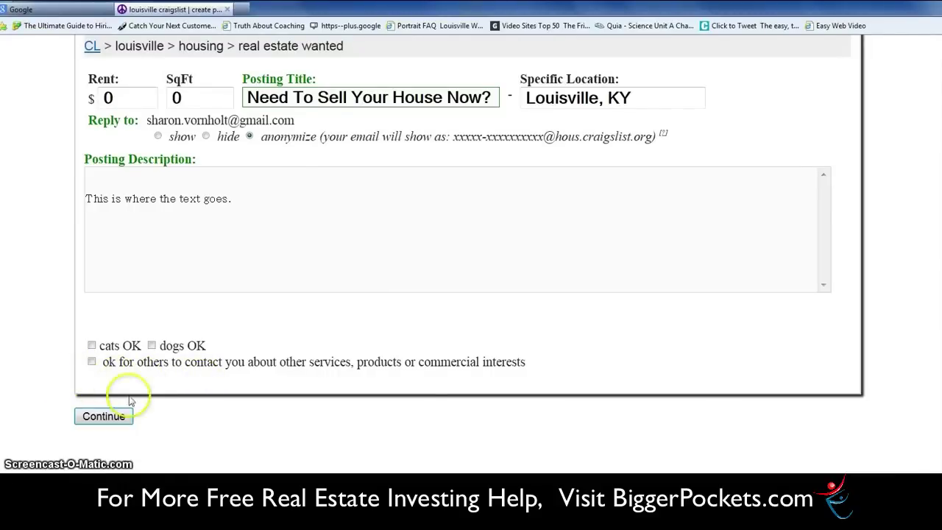
Continue from the posting form to the image-upload step.
left_click(104, 416)
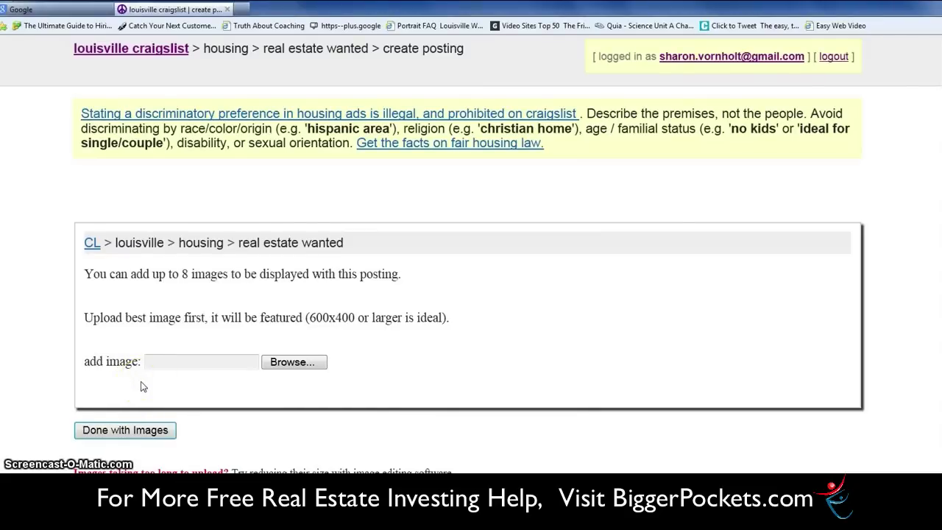
Upload '87770706 beige 1 story' from Pictures > Postcard as the first image.
left_click(313, 364)
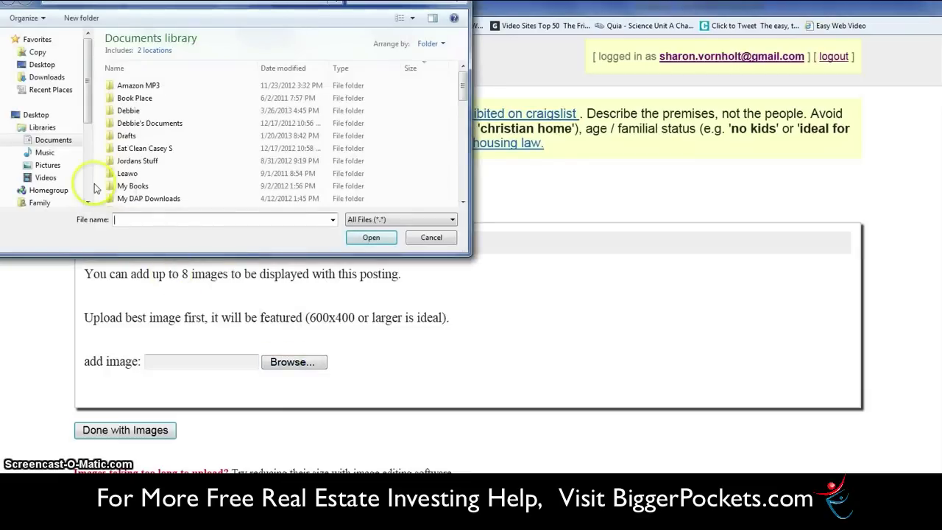
left_click(49, 166)
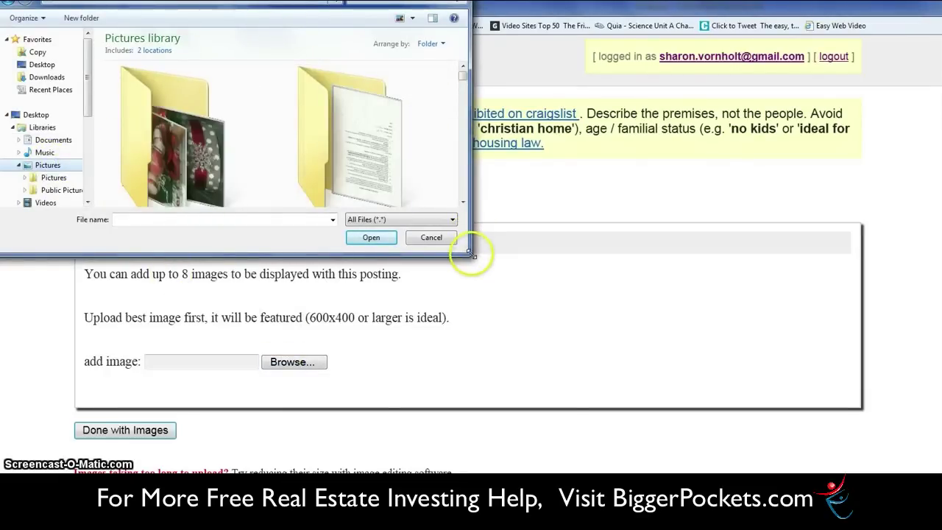
left_click_drag(470, 254, 625, 319)
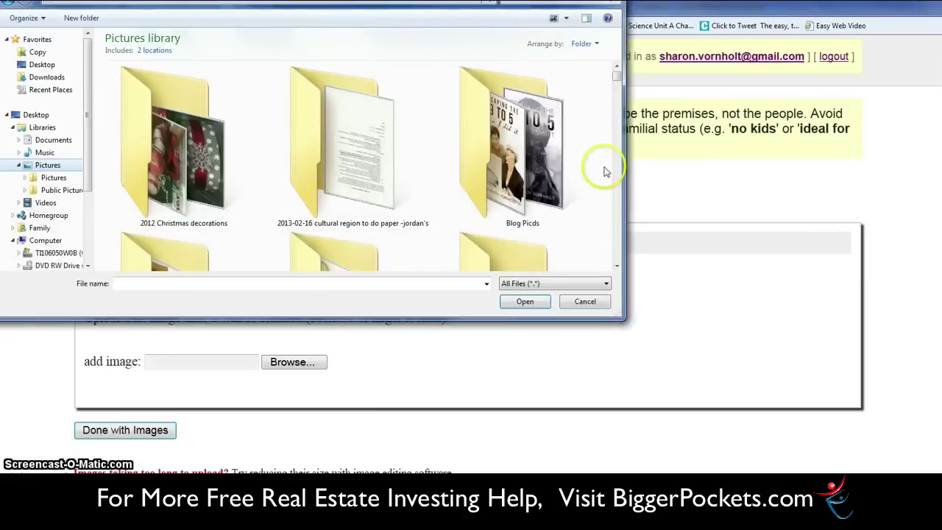
left_click_drag(618, 76, 620, 121)
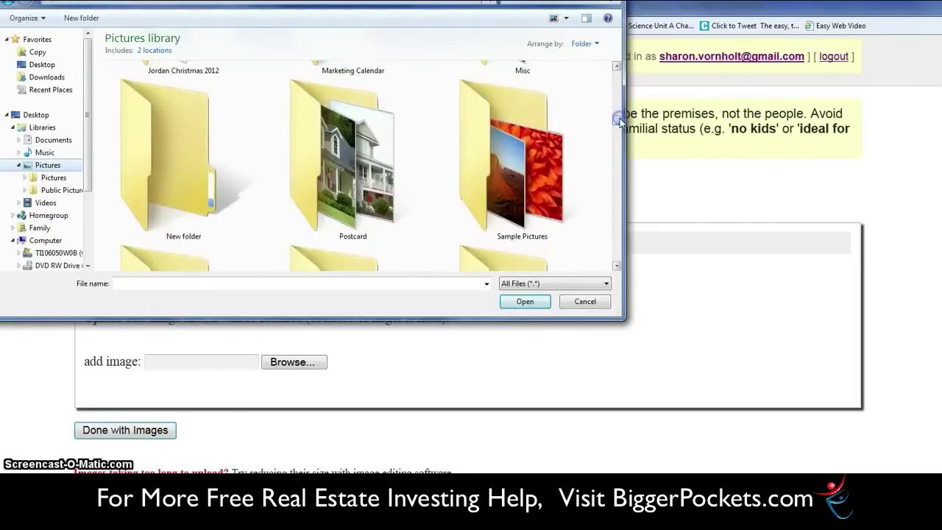
left_click(346, 184)
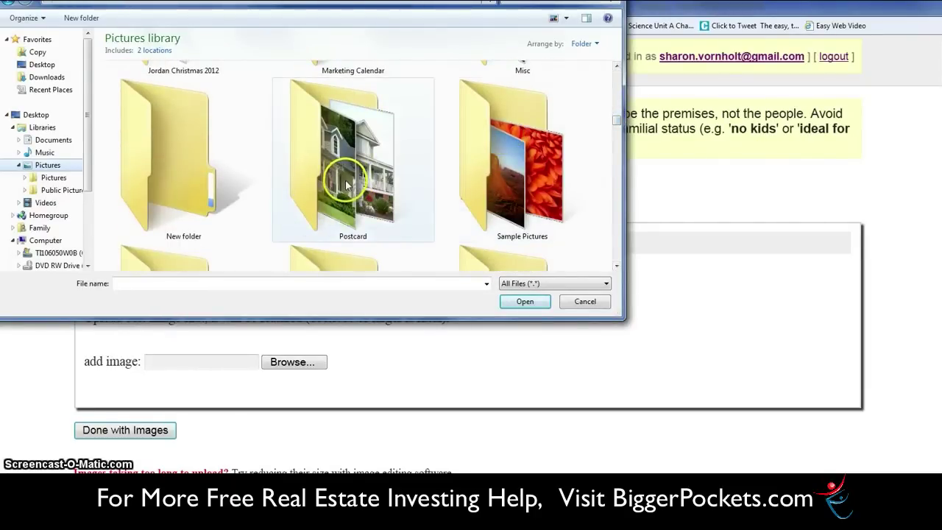
double_click(345, 184)
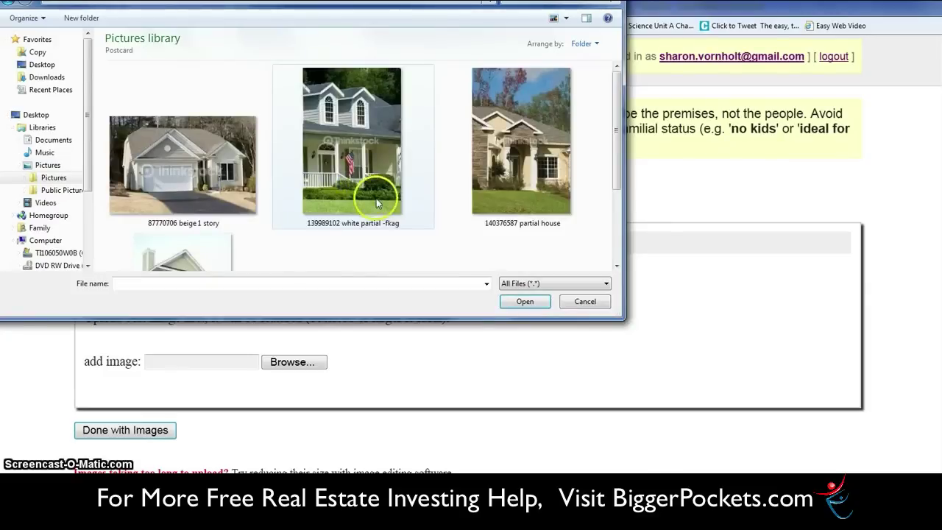
double_click(205, 226)
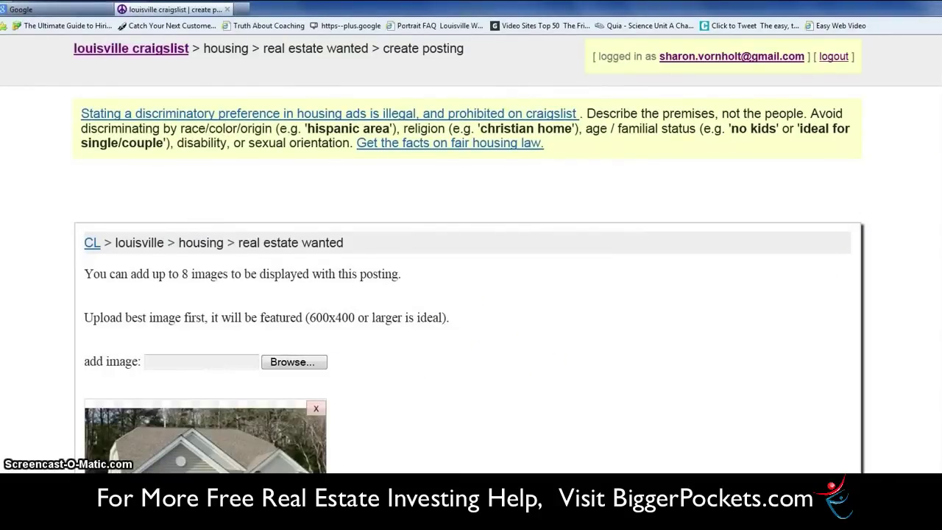
Upload the green two-story house photo as the second image and choose Done with Images.
scroll(702, 276, "down", 3)
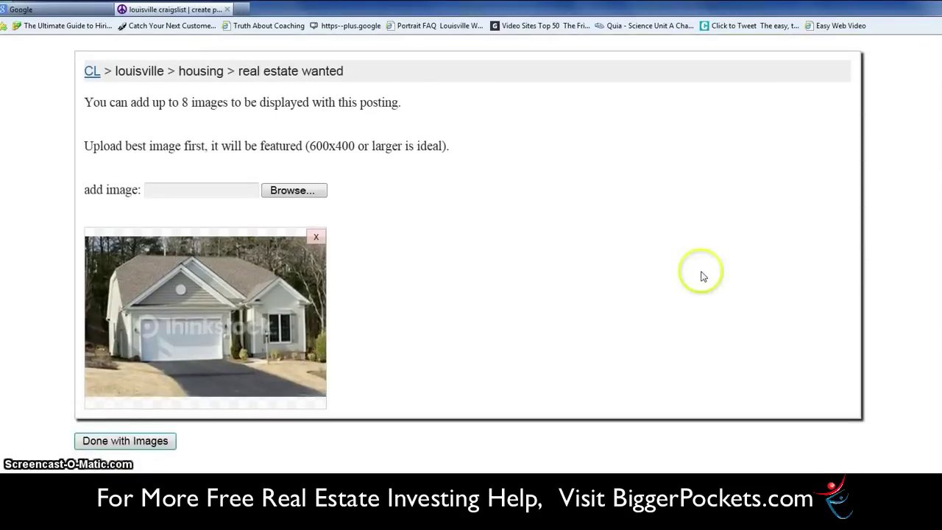
left_click(309, 190)
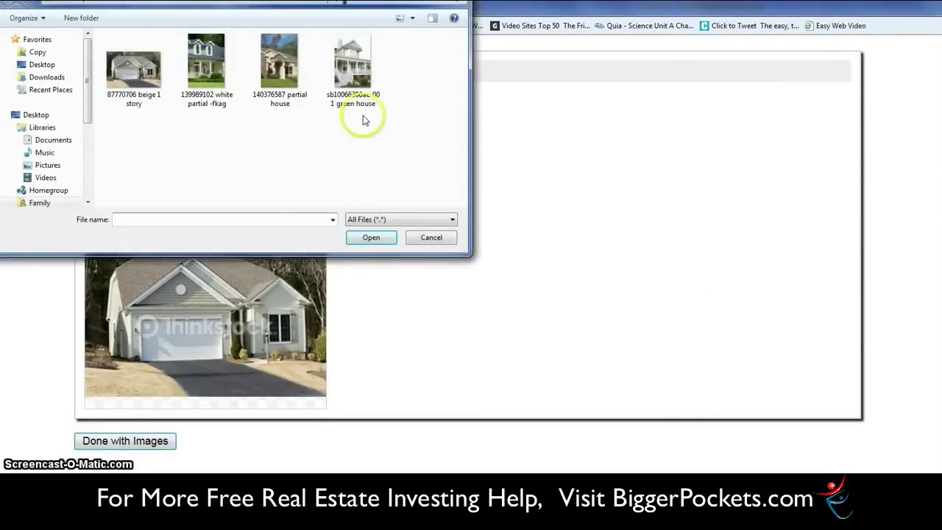
double_click(357, 100)
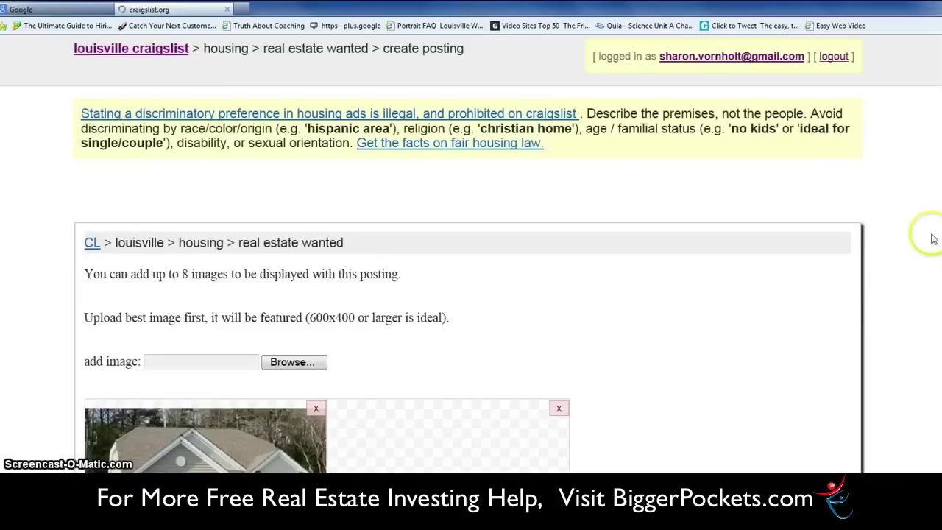
scroll(471, 255, "down", 4)
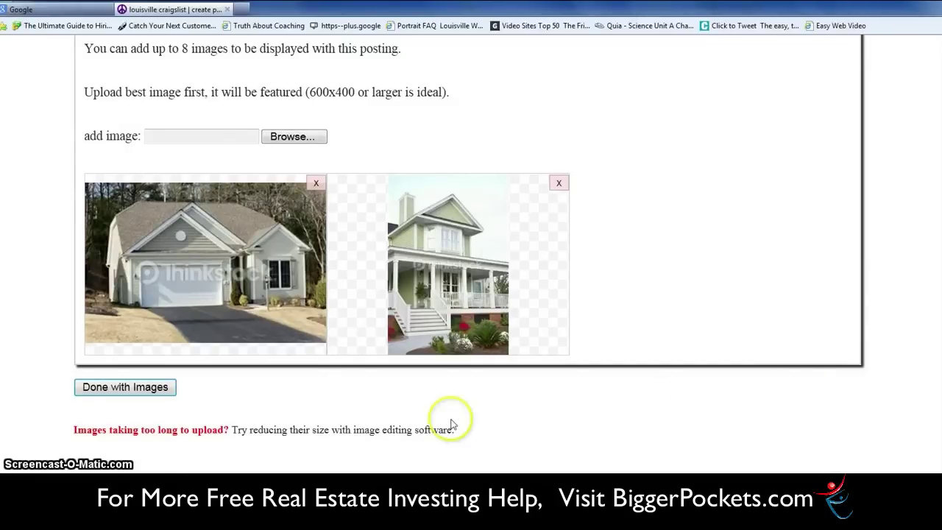
left_click(156, 392)
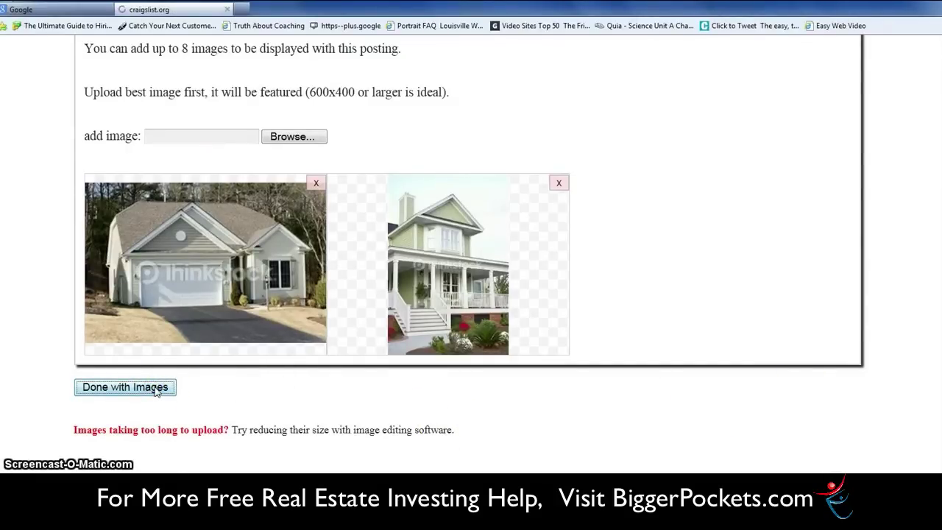
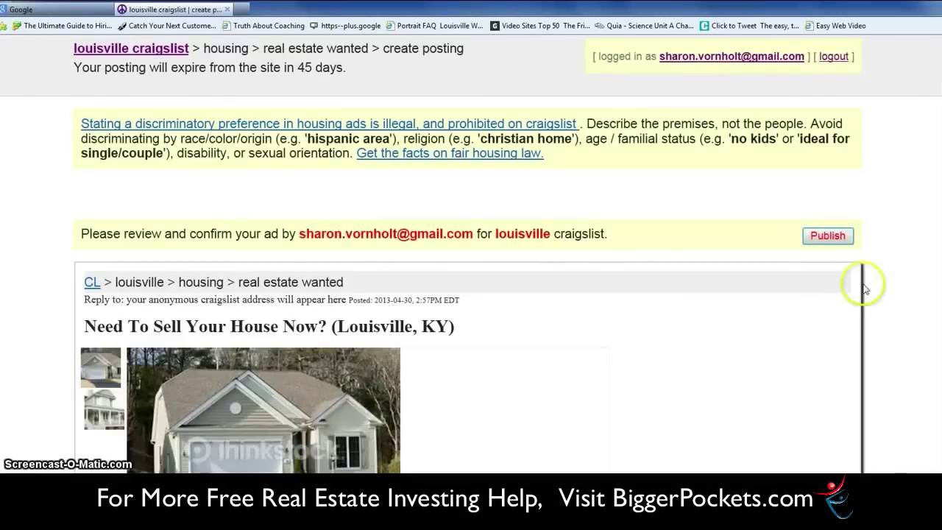
scroll(471, 257, "down", 3)
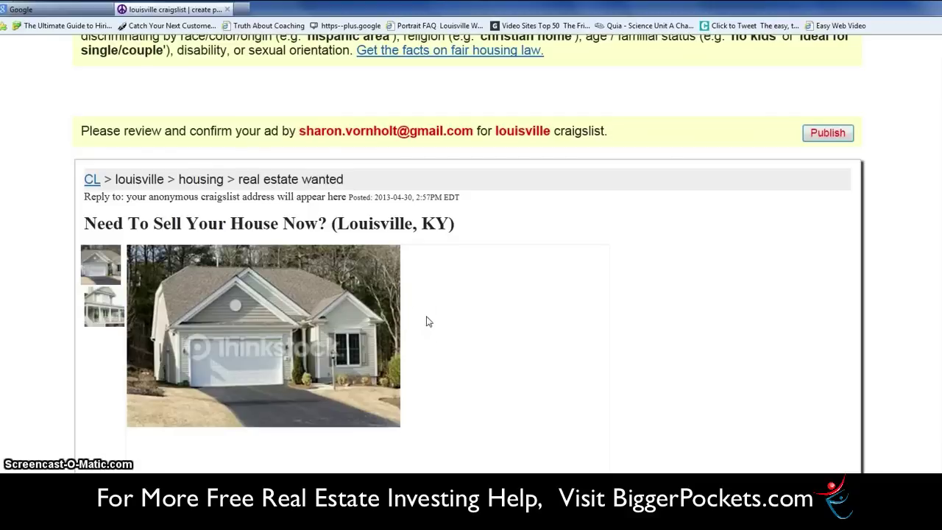
left_click(103, 305)
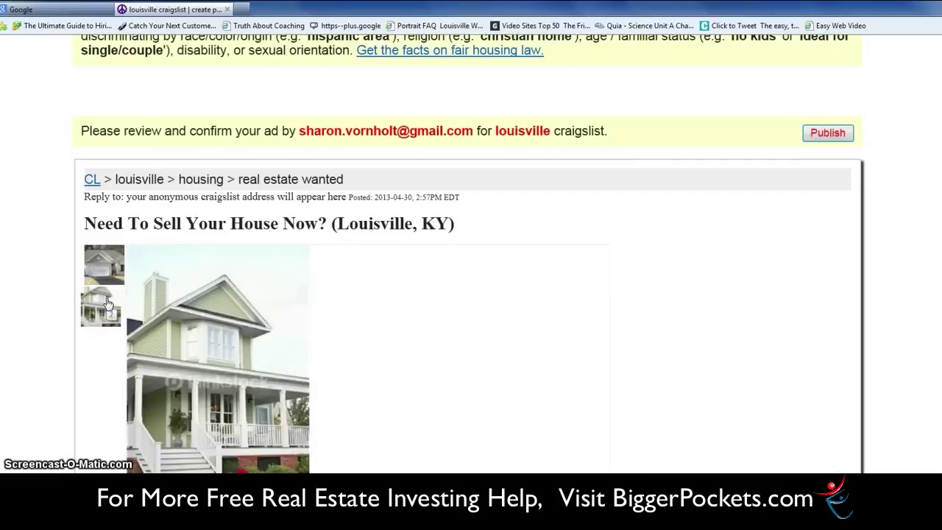
left_click(103, 263)
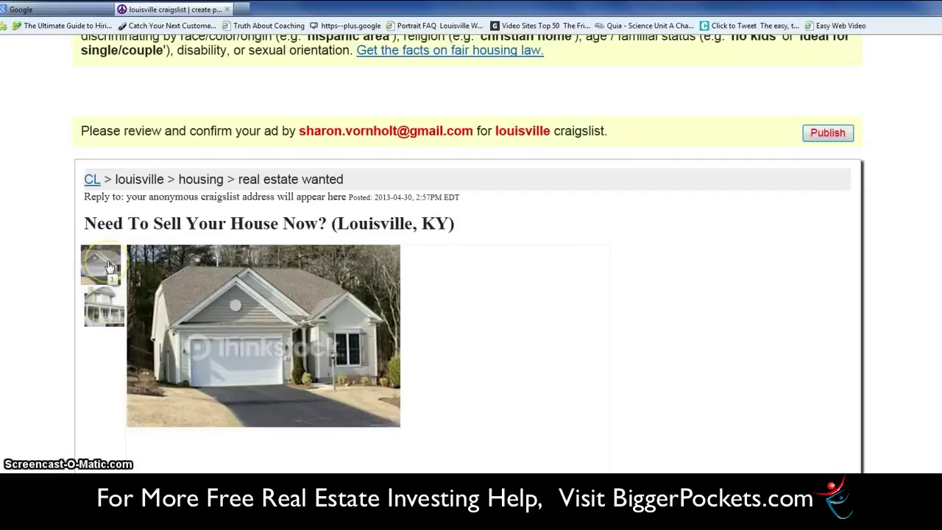
left_click(101, 305)
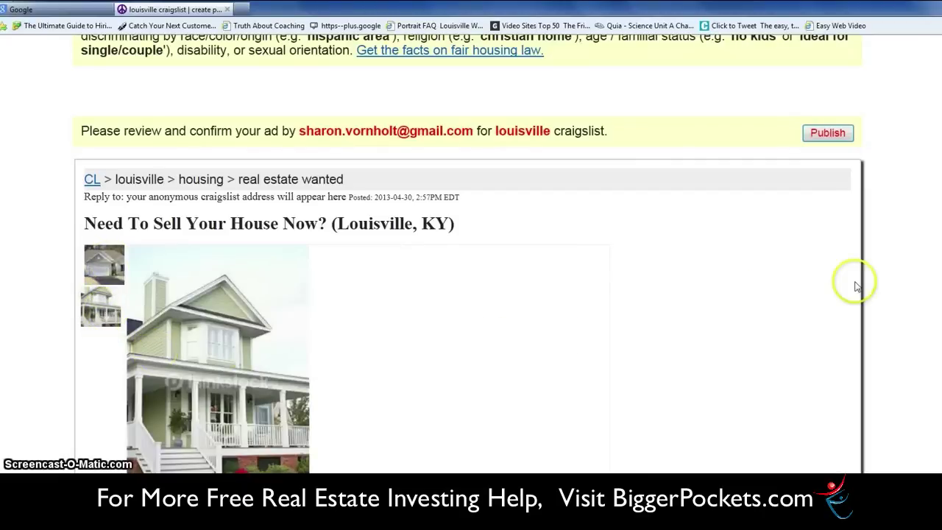
scroll(471, 253, "down", 5)
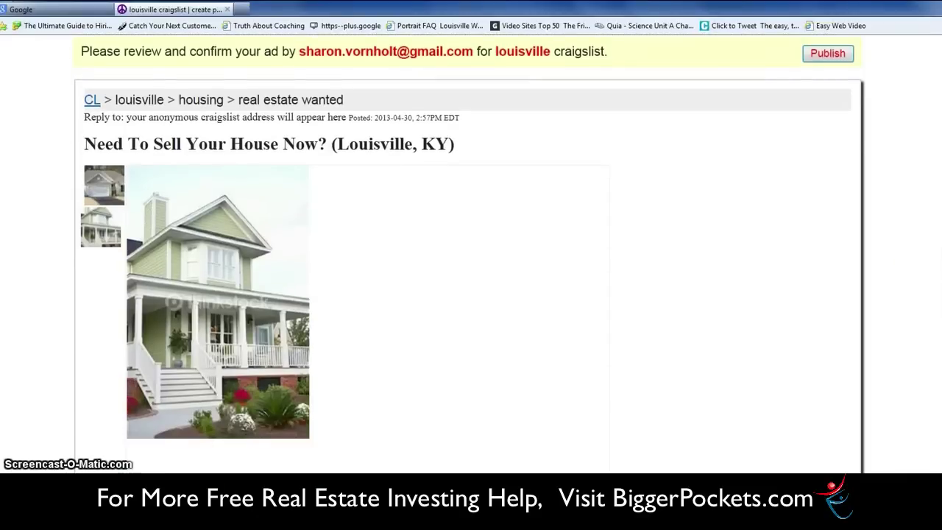
scroll(470, 254, "down", 3)
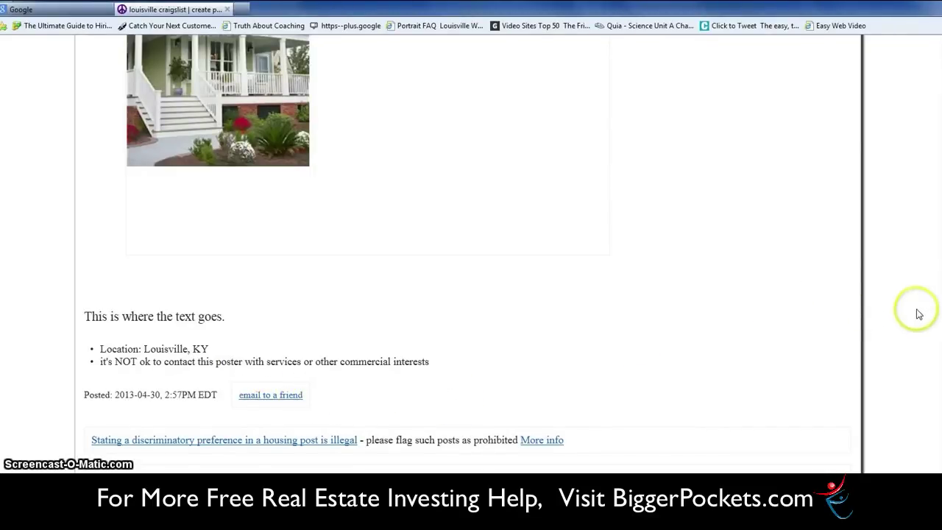
scroll(918, 314, "down", 3)
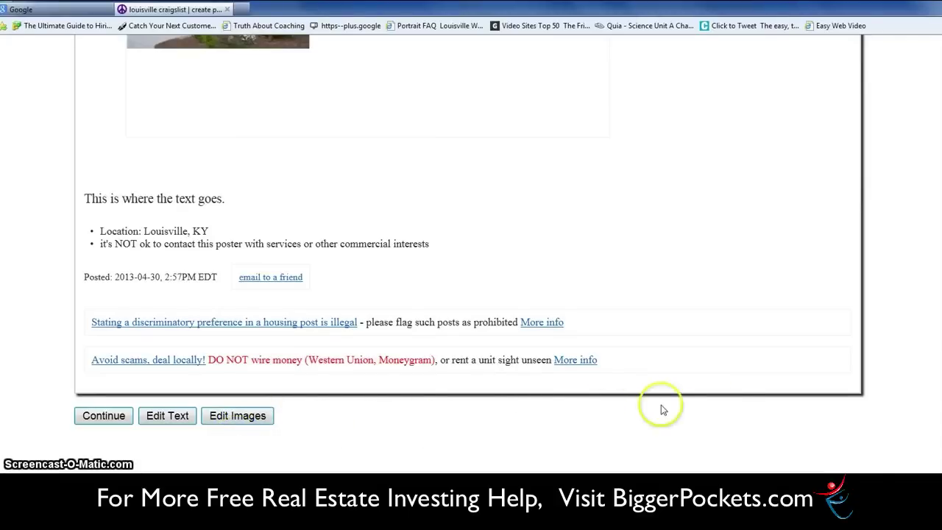
scroll(470, 234, "up", 1)
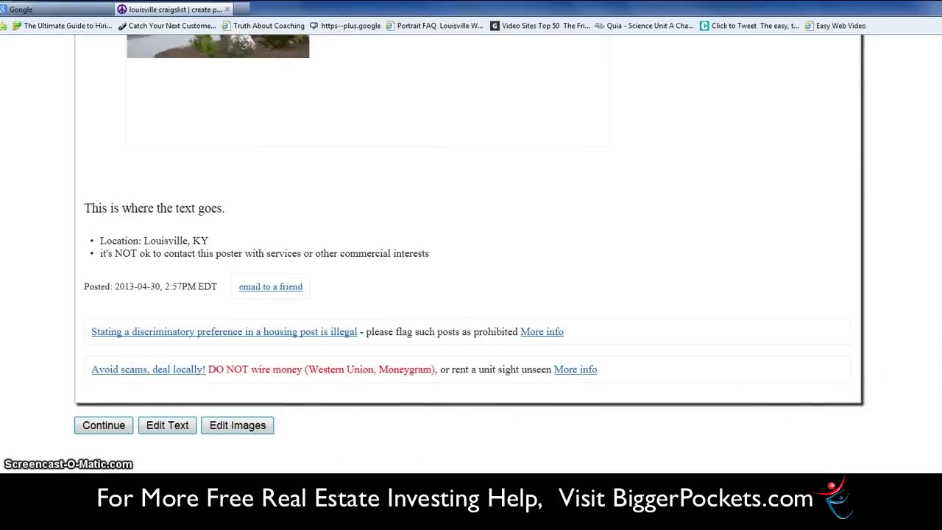
scroll(469, 234, "up", 1)
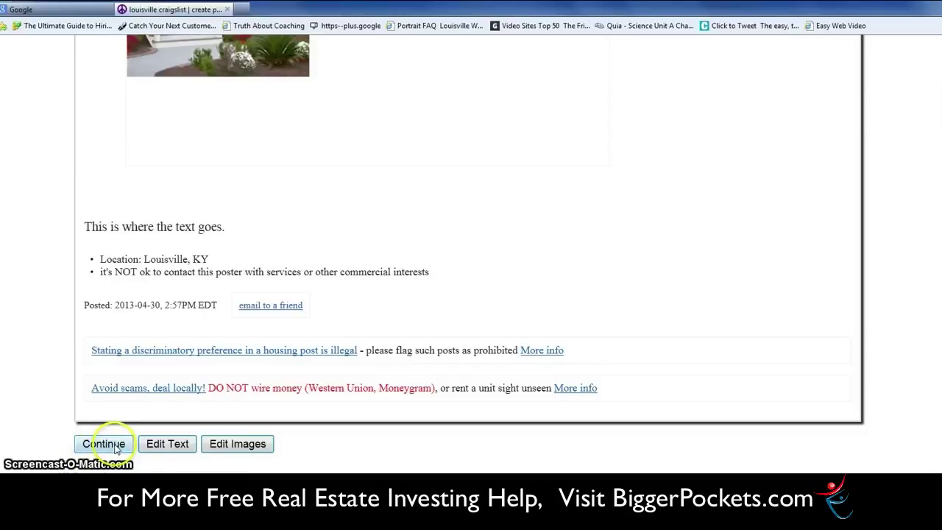
Submit the reviewed ad, read the confirmation-email notice, and start a new tab for Gmail.
left_click(104, 443)
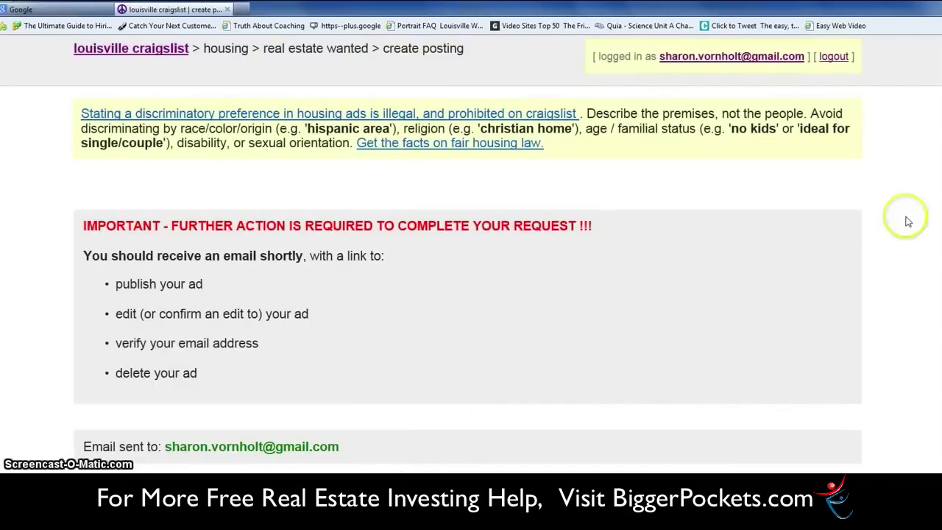
scroll(471, 248, "down", 1)
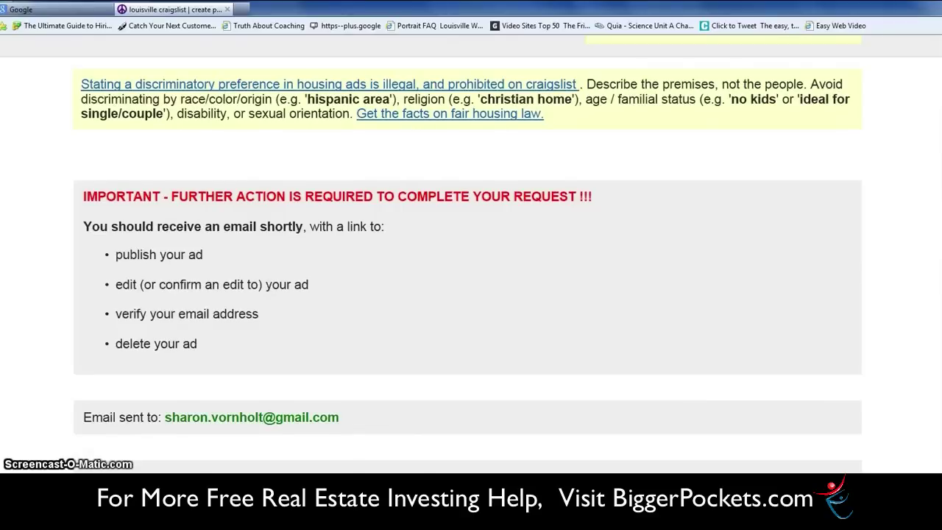
scroll(471, 254, "up", 1)
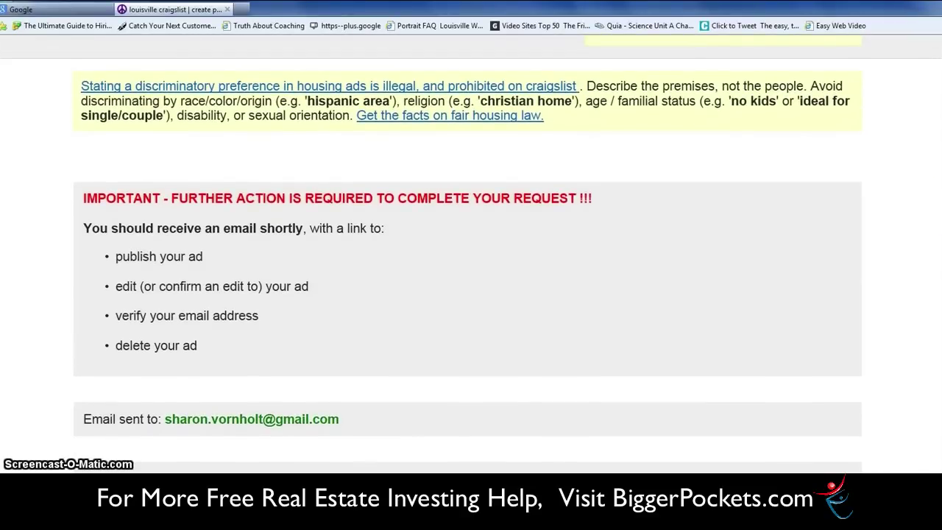
scroll(937, 191, "up", 1)
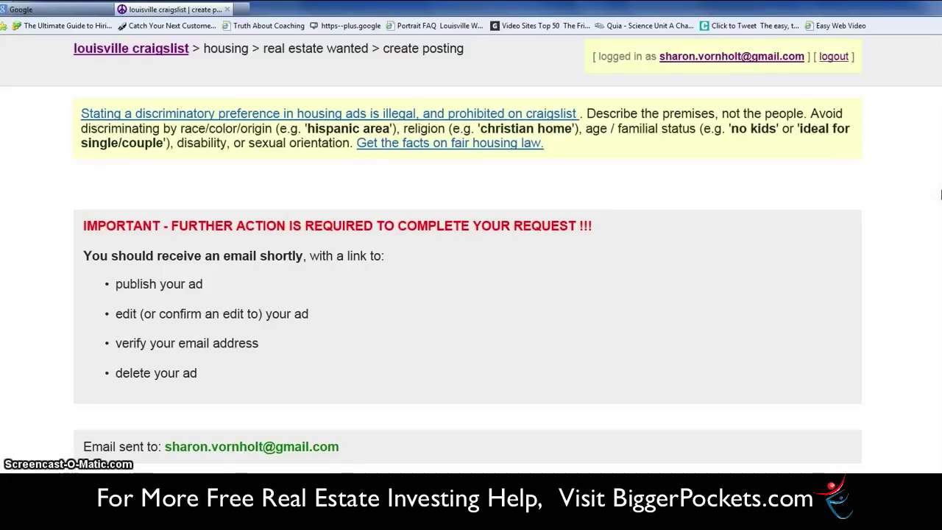
left_click(241, 11)
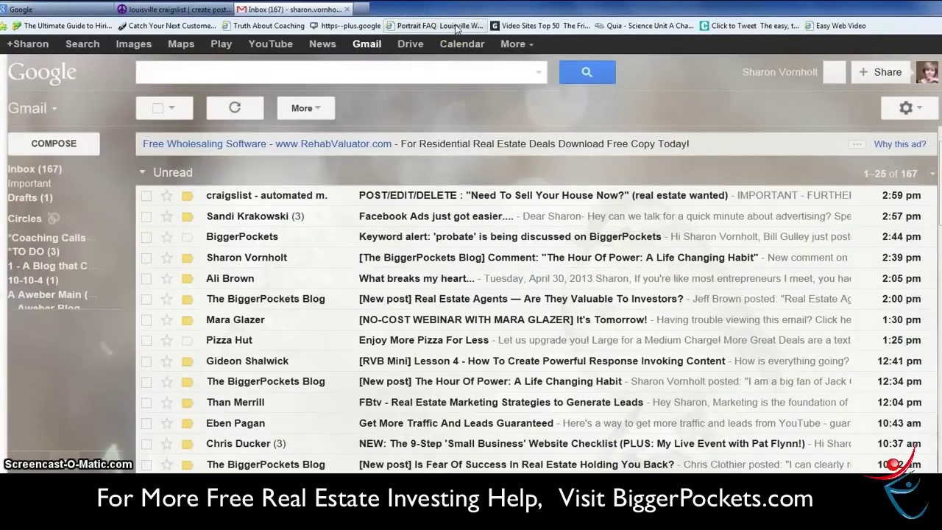
Open the craigslist 'POST/EDIT/DELETE: Need To Sell Your House Now?' email and follow its confirmation link.
left_click(441, 198)
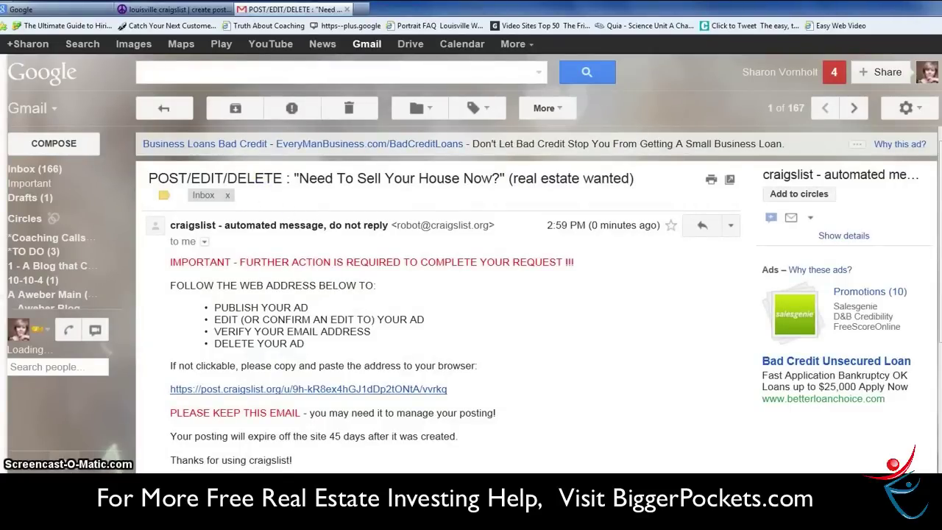
scroll(441, 295, "down", 2)
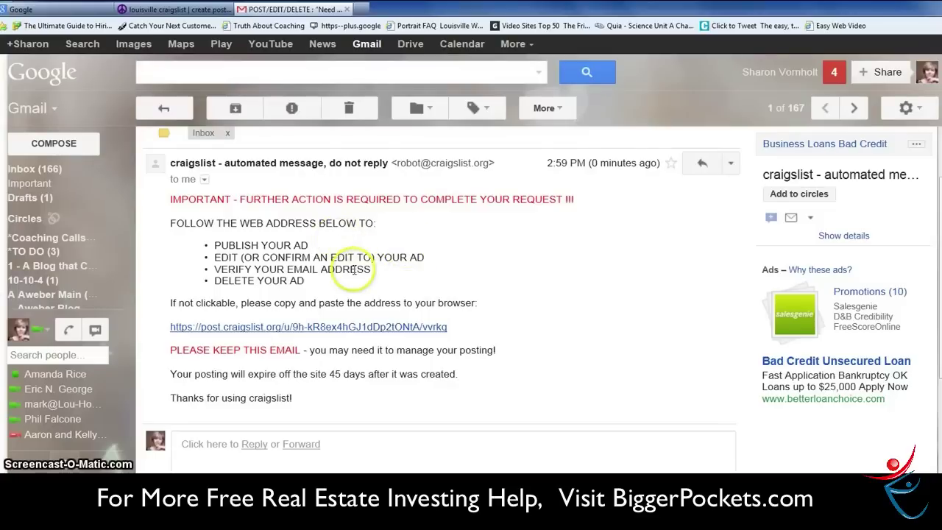
left_click(407, 328)
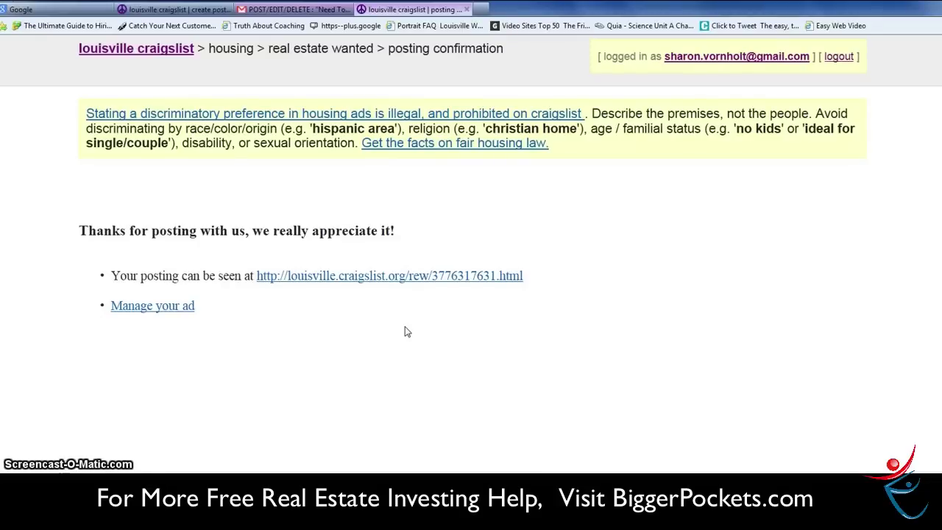
Look over the live ad's two house photos, then return to the original create-posting tab.
left_click(436, 283)
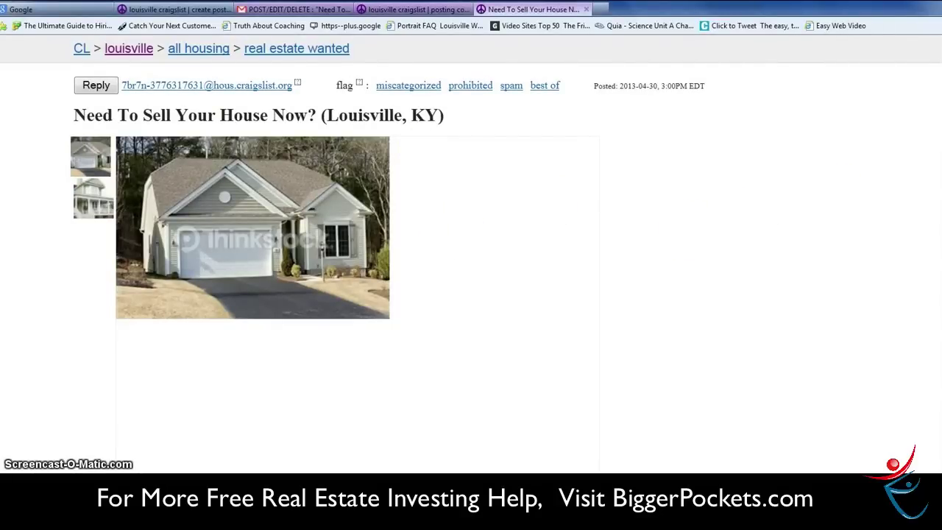
scroll(471, 250, "down", 5)
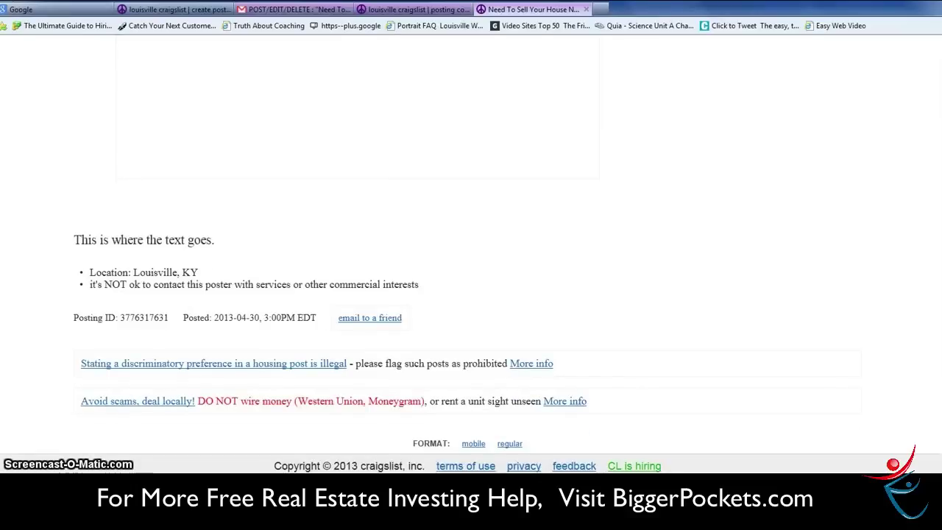
scroll(471, 250, "up", 5)
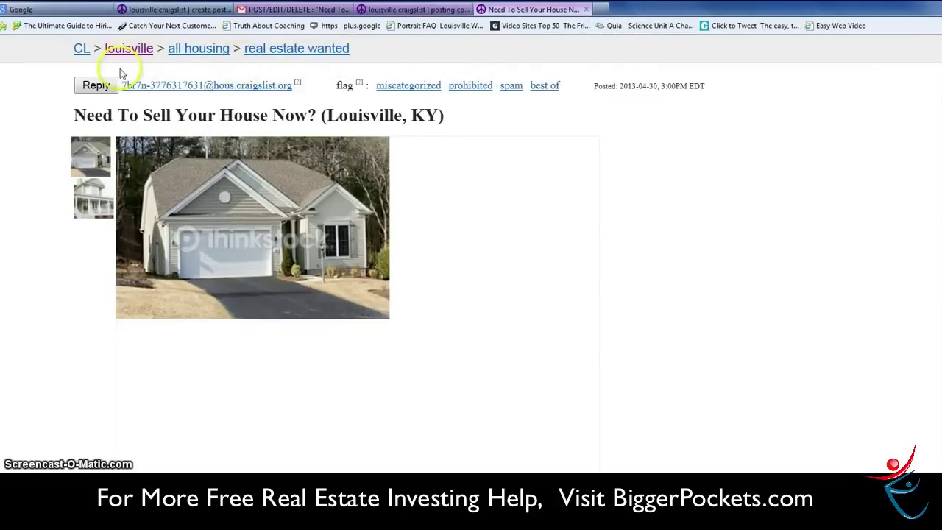
left_click(435, 11)
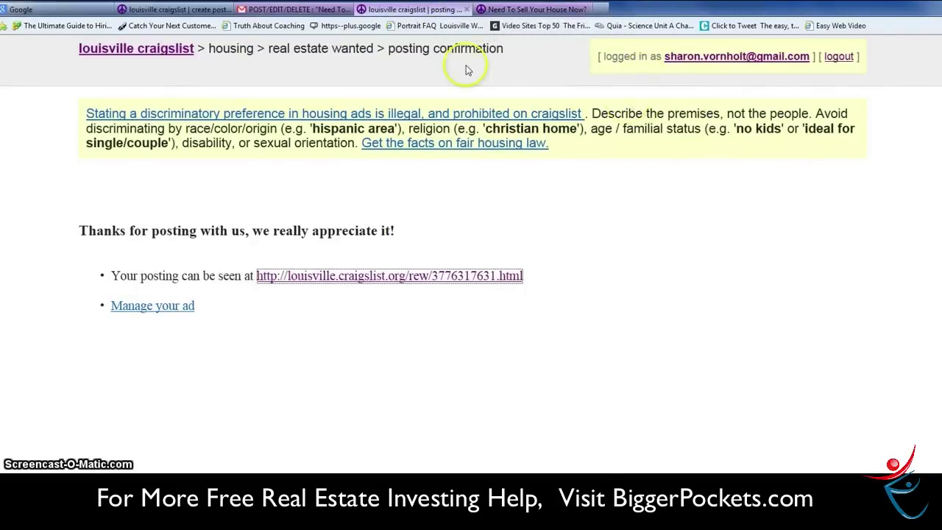
left_click(205, 10)
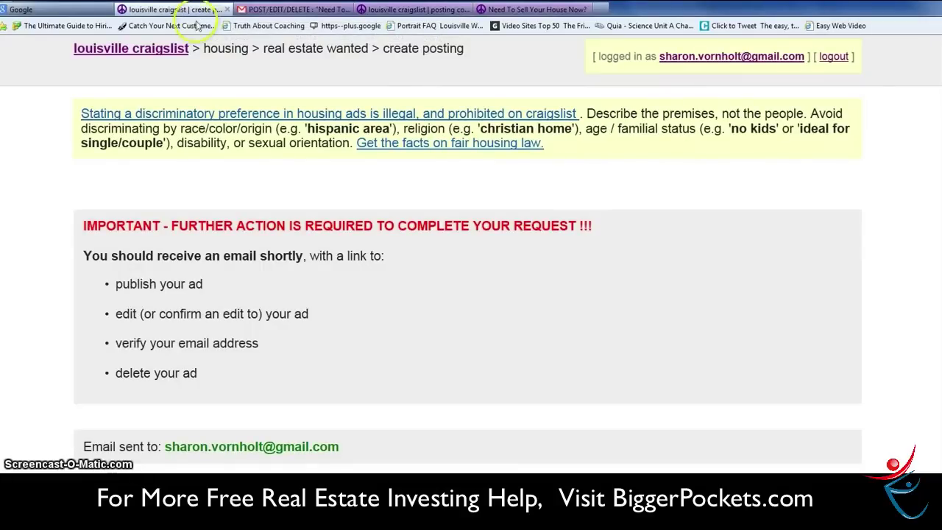
Via Louisville craigslist's My Account, open the 'Need To Sell Your House Now?' ad and request deletion.
left_click(175, 48)
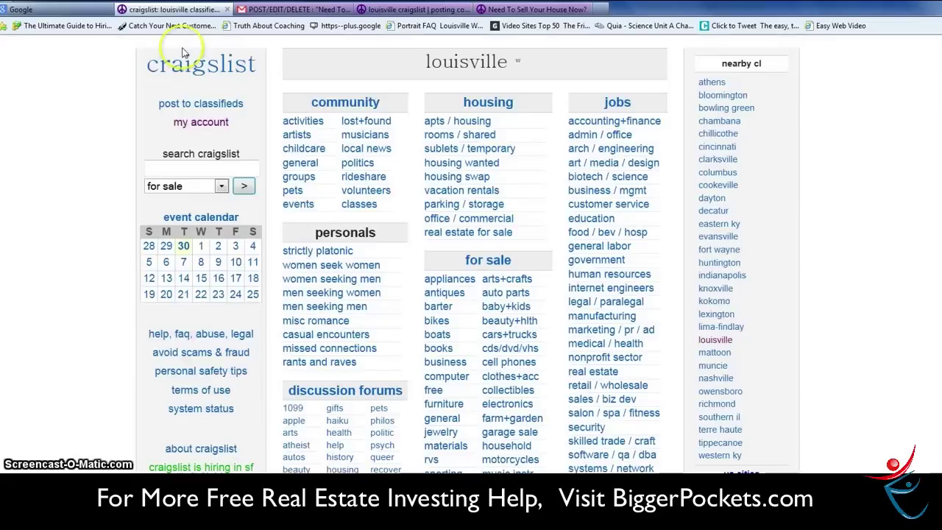
left_click(208, 124)
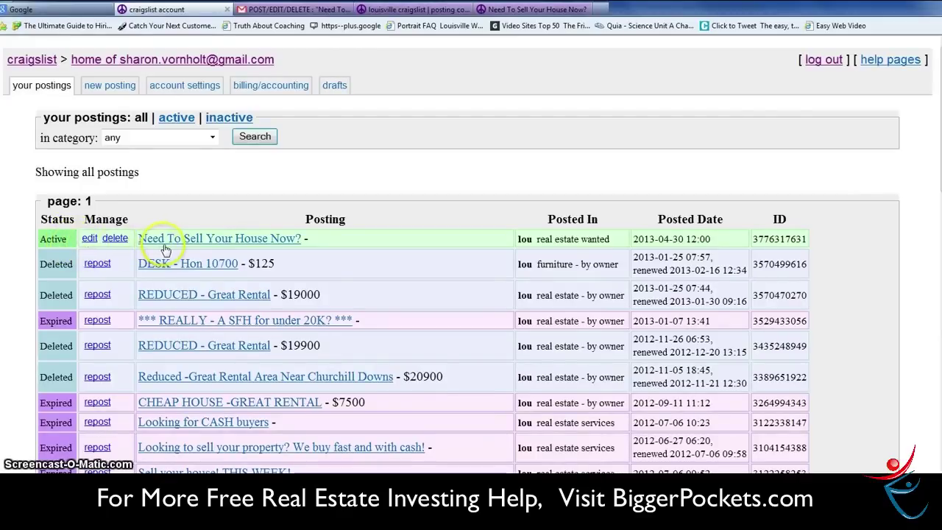
left_click(213, 239)
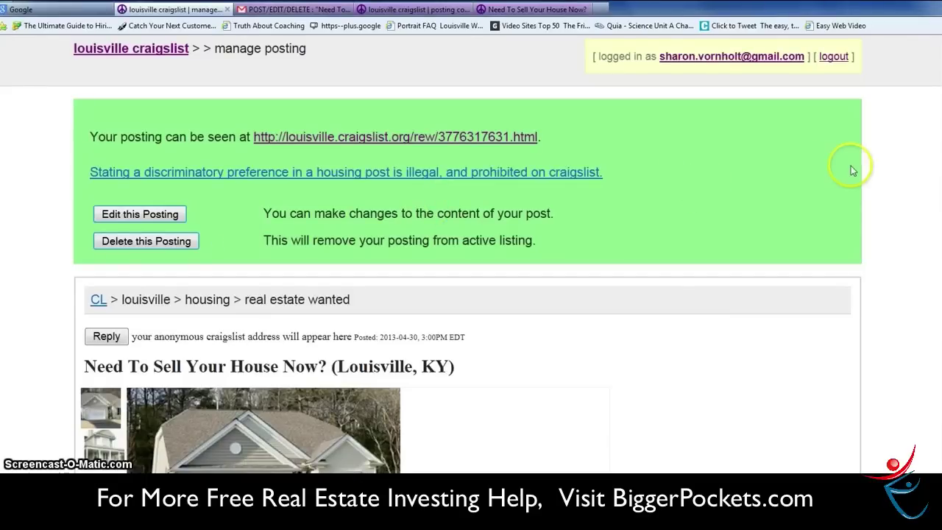
scroll(471, 256, "down", 3)
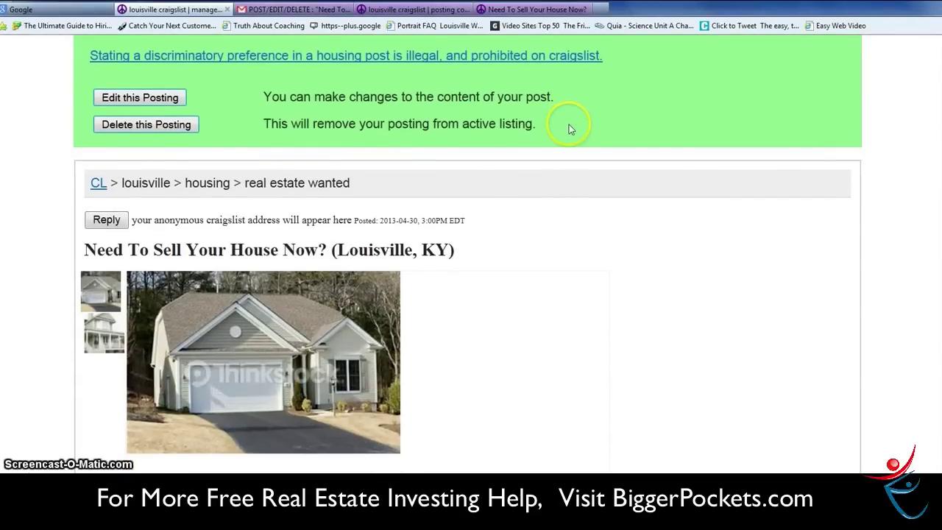
left_click(186, 128)
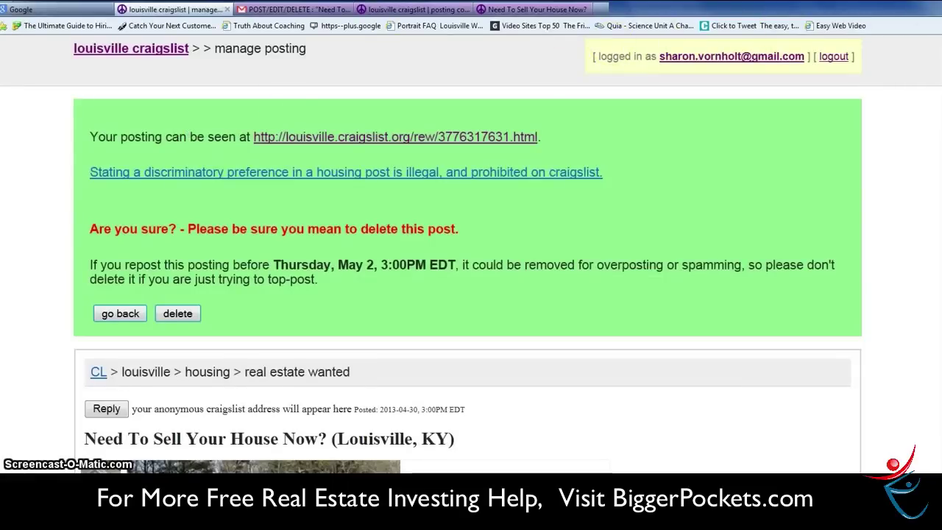
Close the delete-prompt tab and reopen the ad's manage-posting page from the Gmail link.
left_click(938, 3)
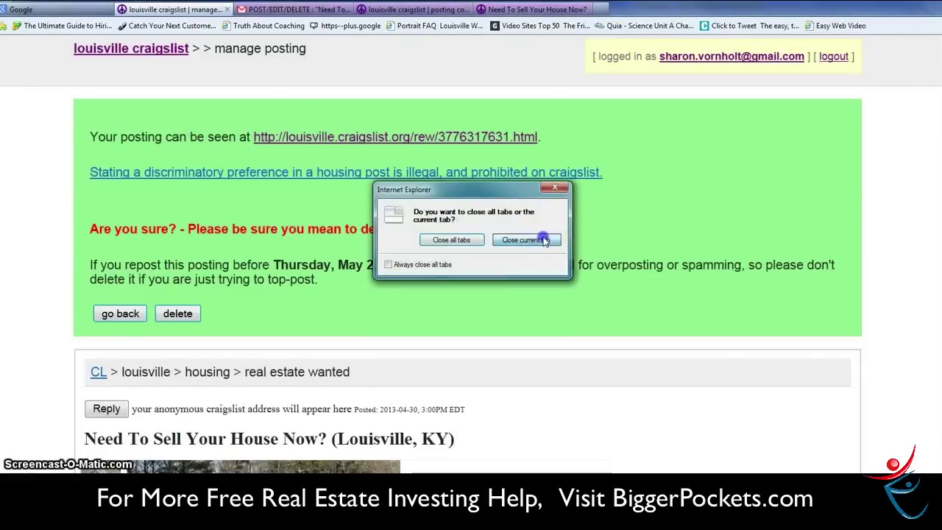
left_click(545, 241)
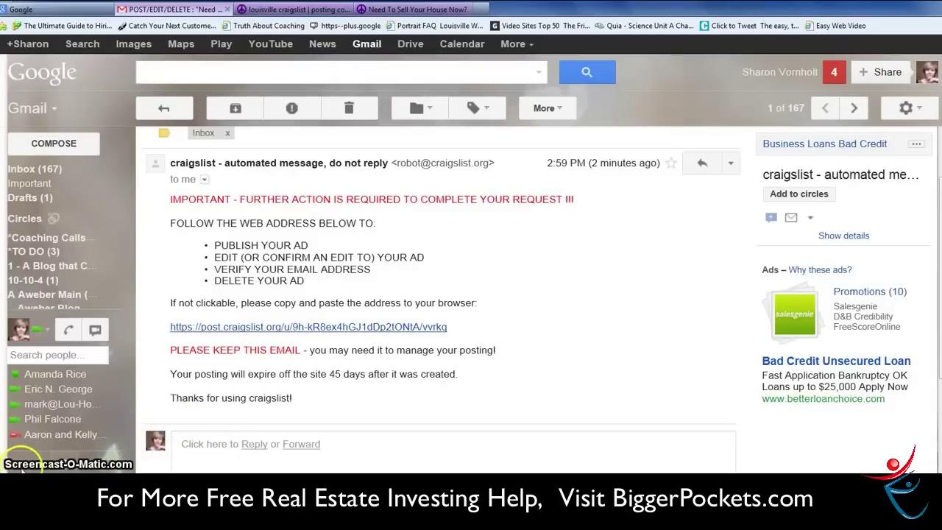
left_click(235, 328)
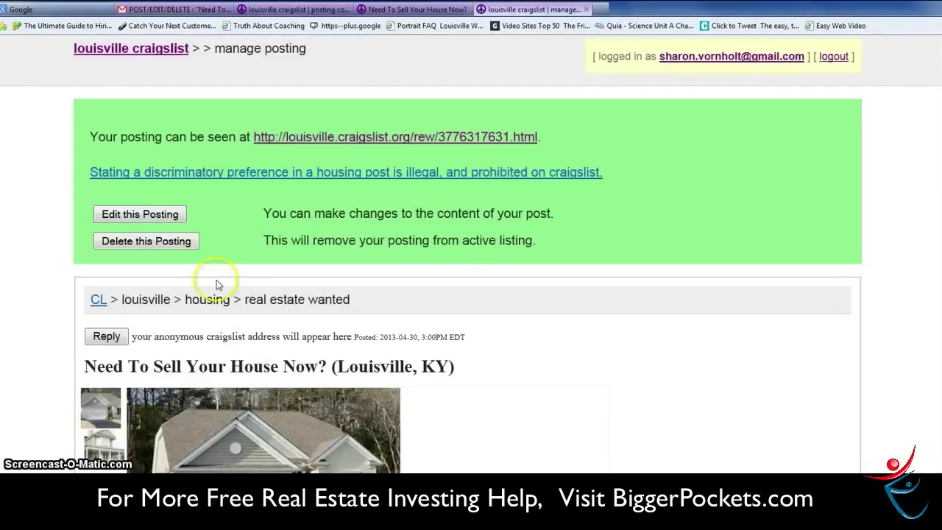
Return to the Louisville craigslist home page and choose real estate under jobs.
left_click(168, 48)
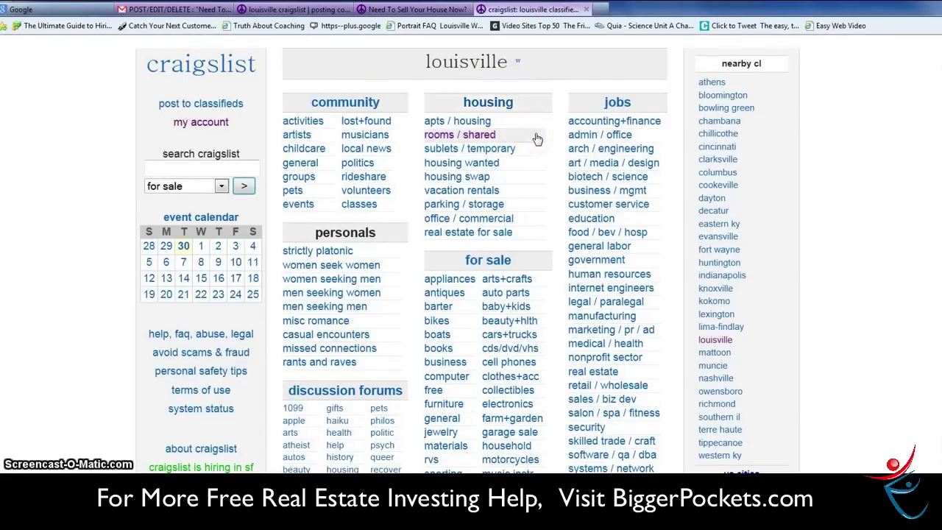
left_click(547, 179)
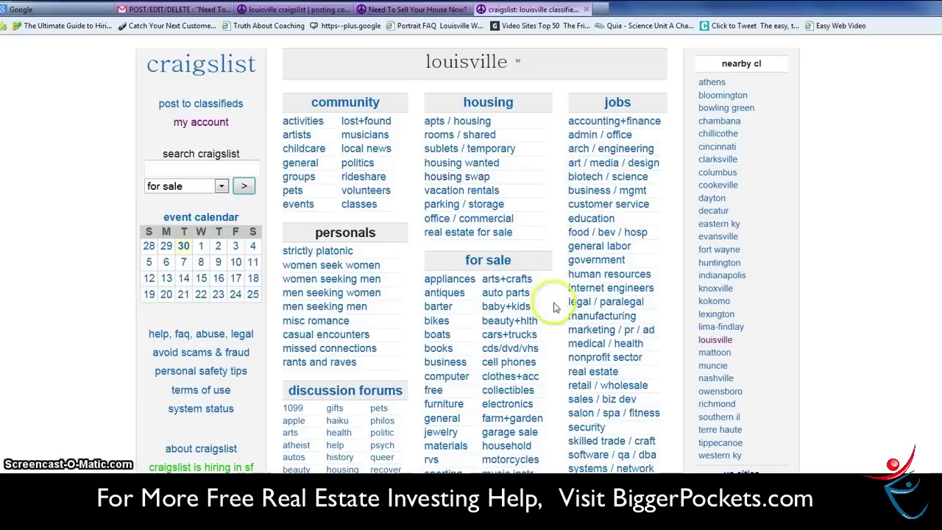
left_click(547, 358)
left_click(586, 373)
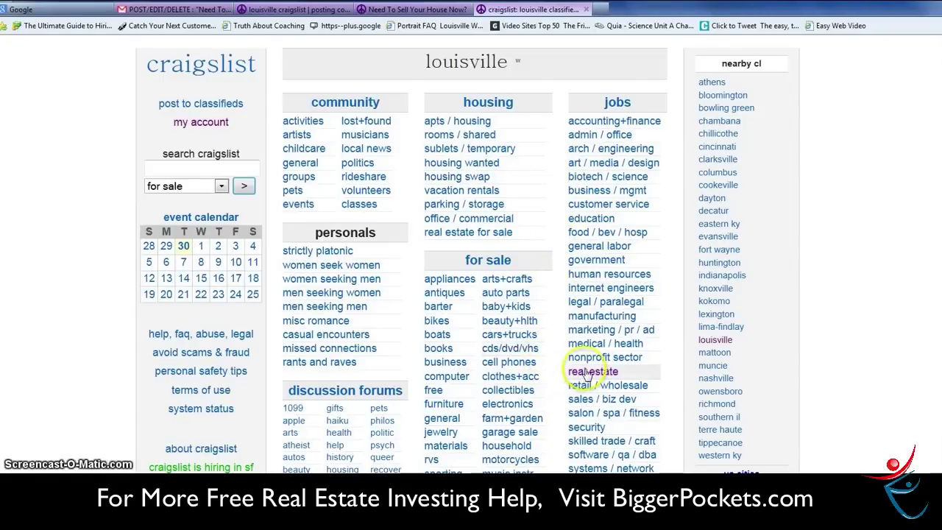